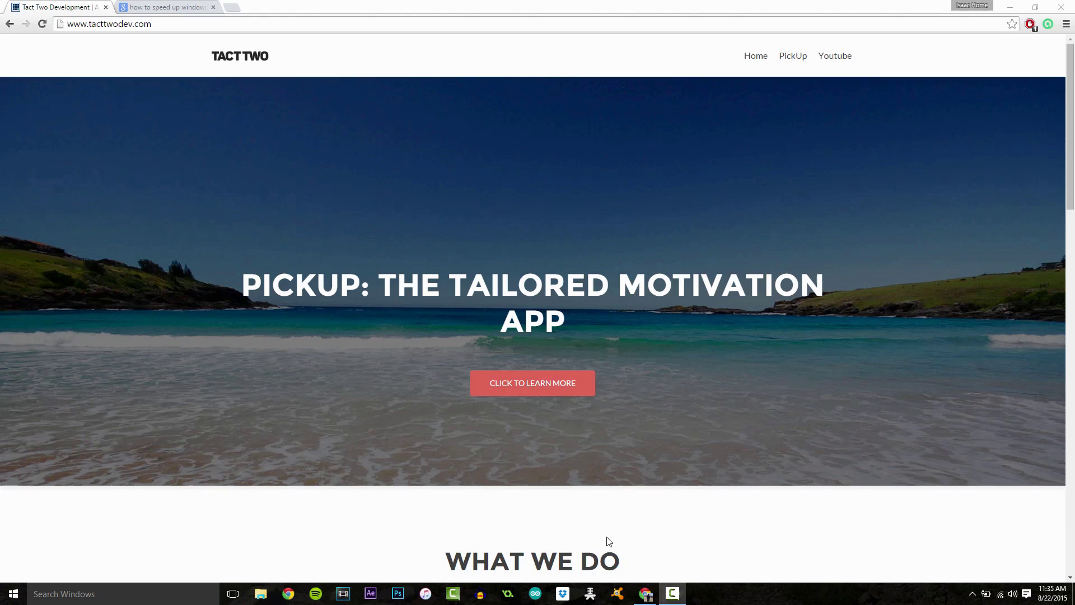
- Open Task Manager from the taskbar, maximize it, and show its Startup list
right_click(739, 594)
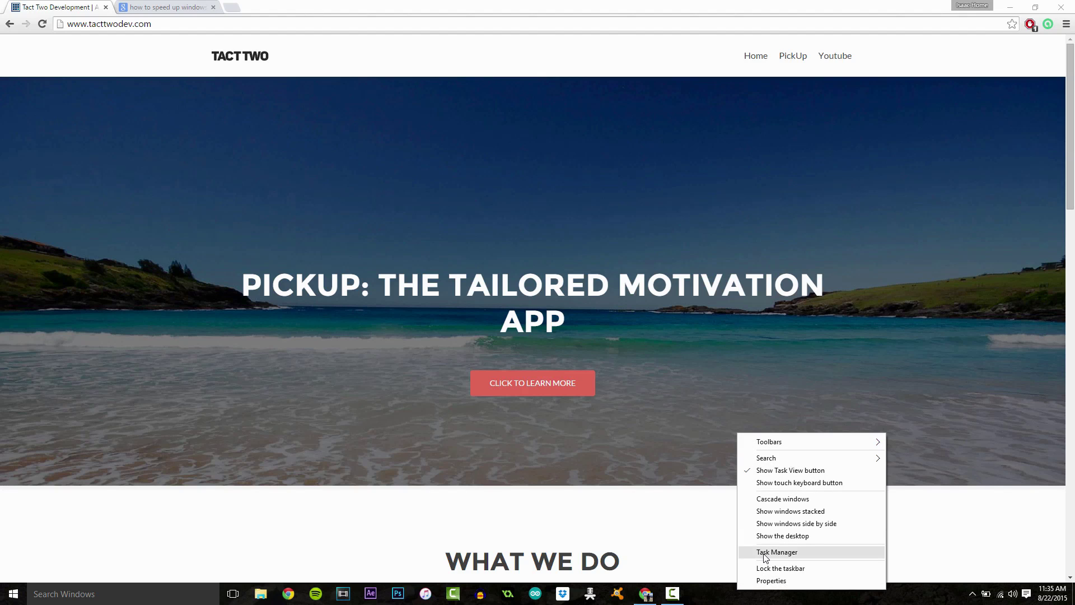
left_click(767, 553)
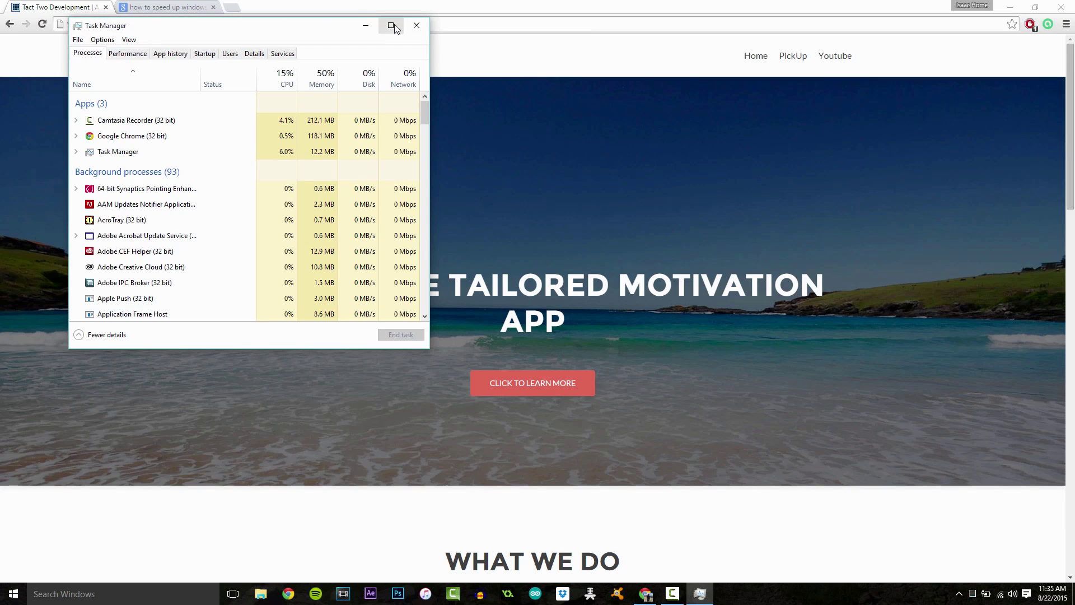
left_click(391, 25)
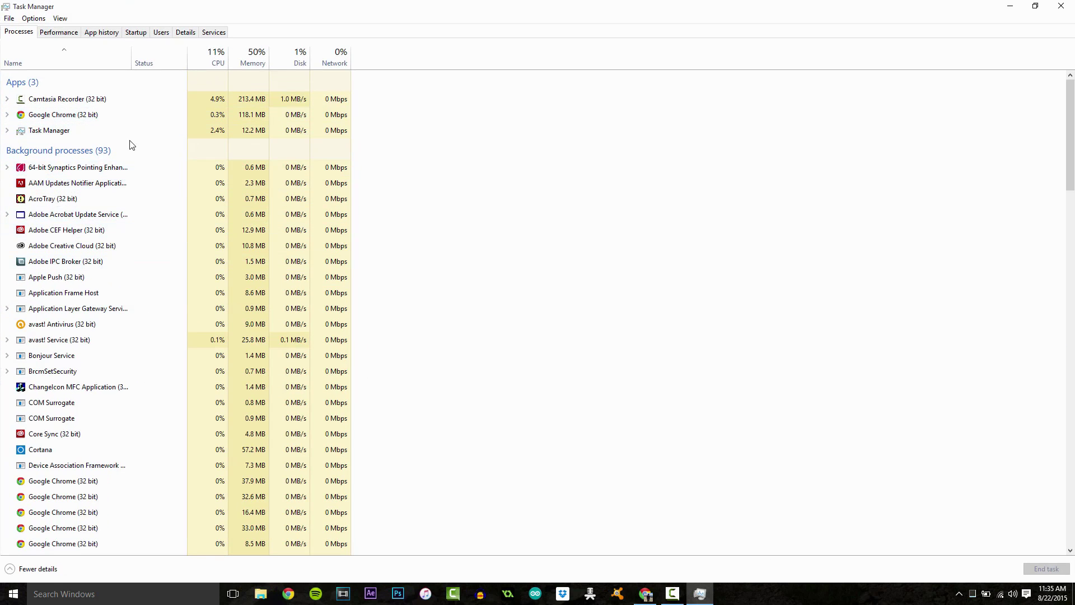
left_click(141, 35)
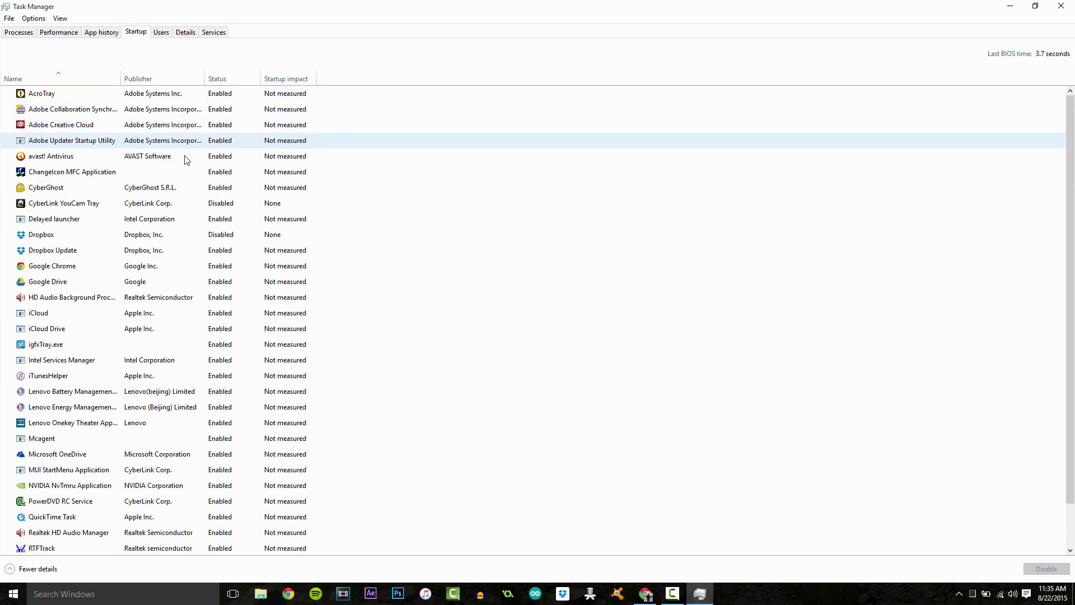
- Inspect the Spotify, RTFTrack and Microsoft OneDrive startup entries without changing them
scroll(149, 336, "down", 3)
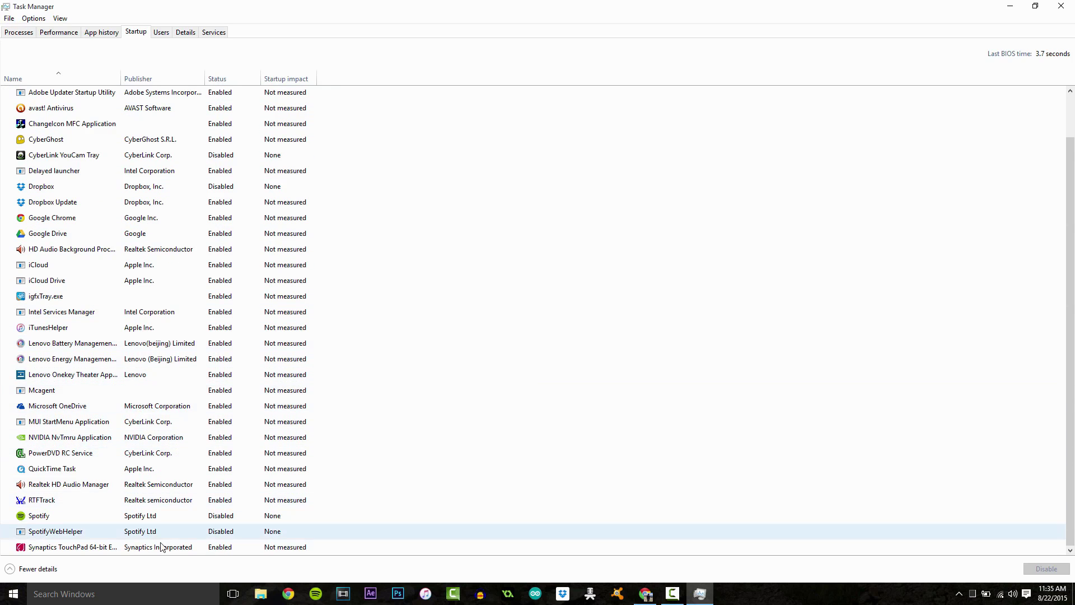
left_click(149, 518)
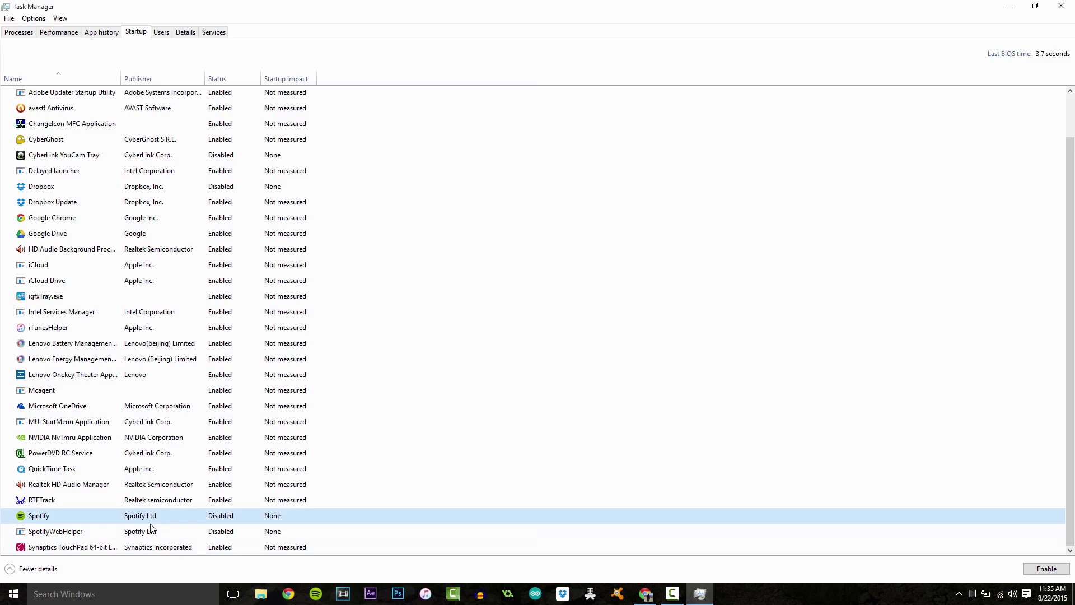
scroll(140, 420, "up", 3)
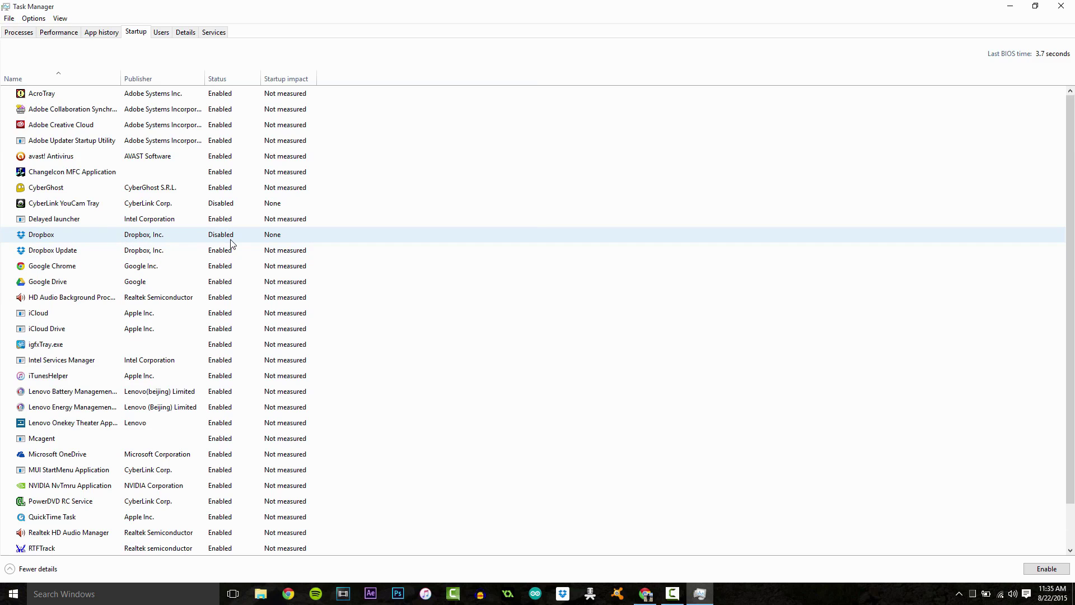
scroll(235, 284, "down", 2)
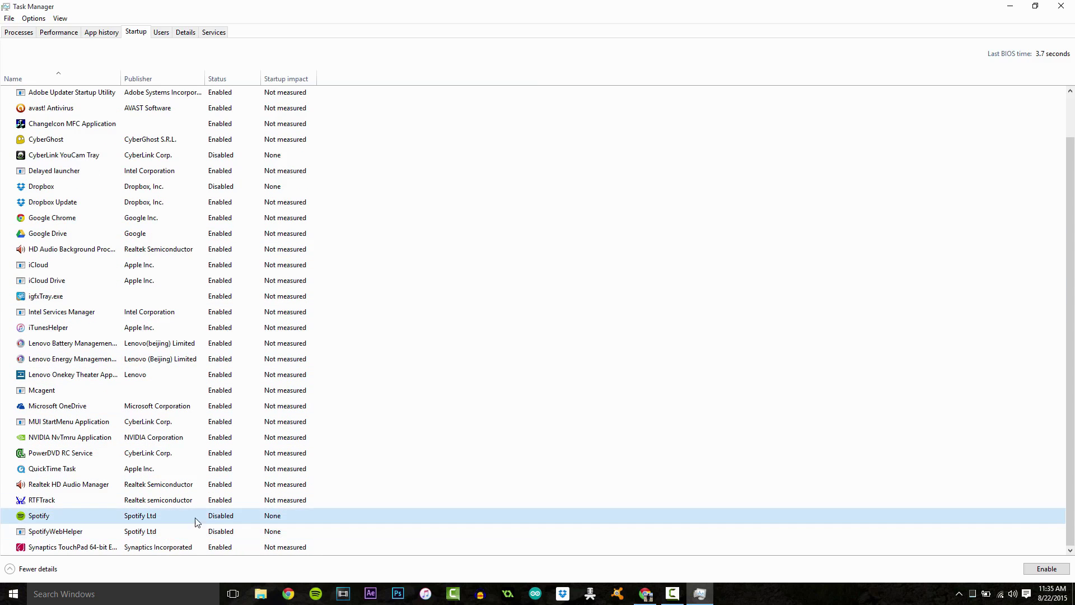
right_click(228, 516)
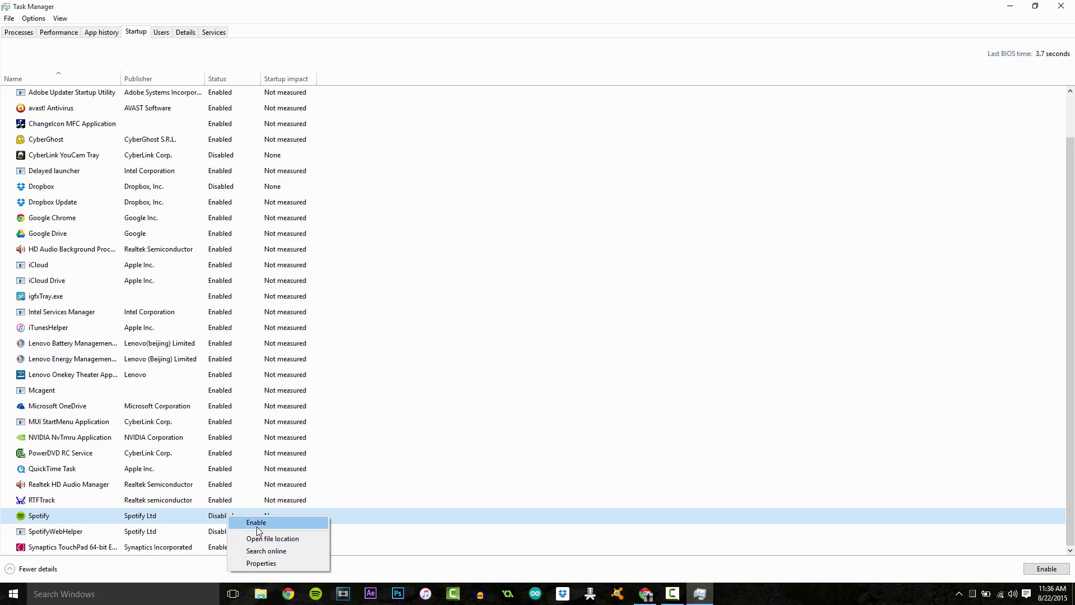
key("Escape")
right_click(223, 499)
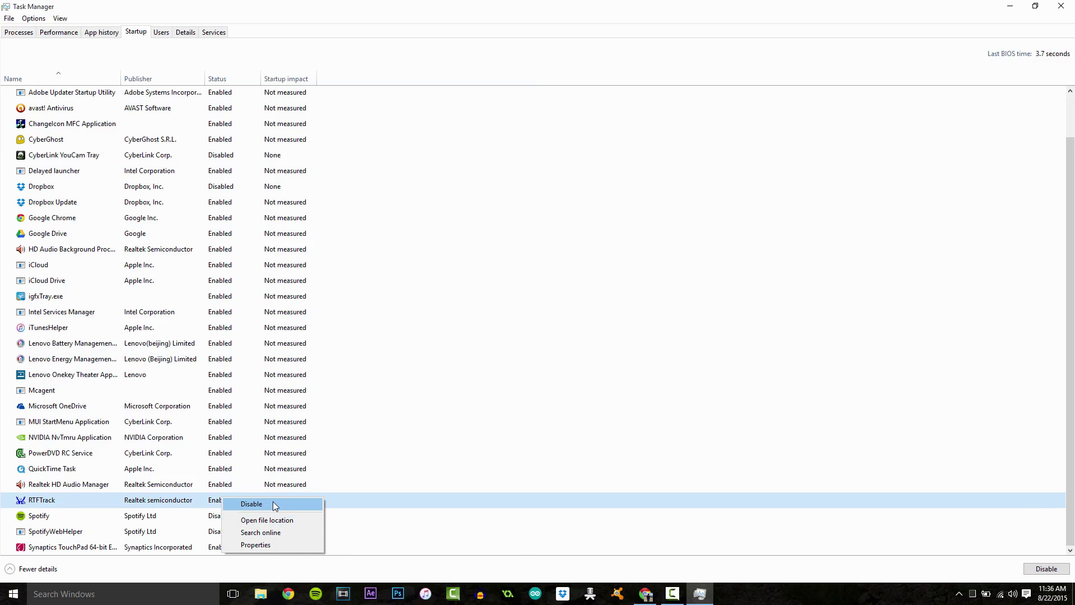
left_click(386, 412)
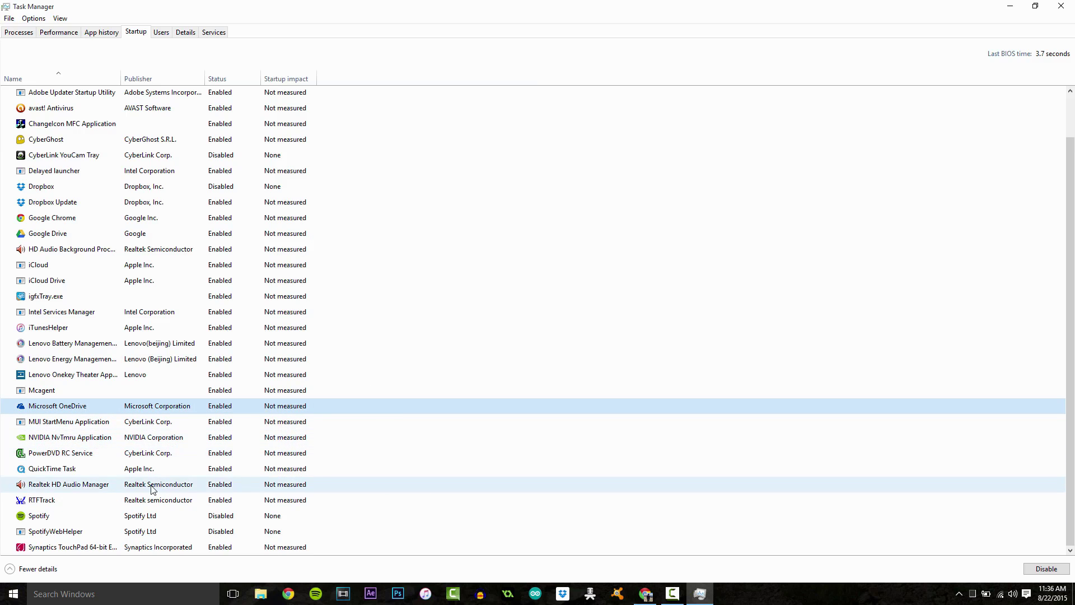
left_click(155, 518)
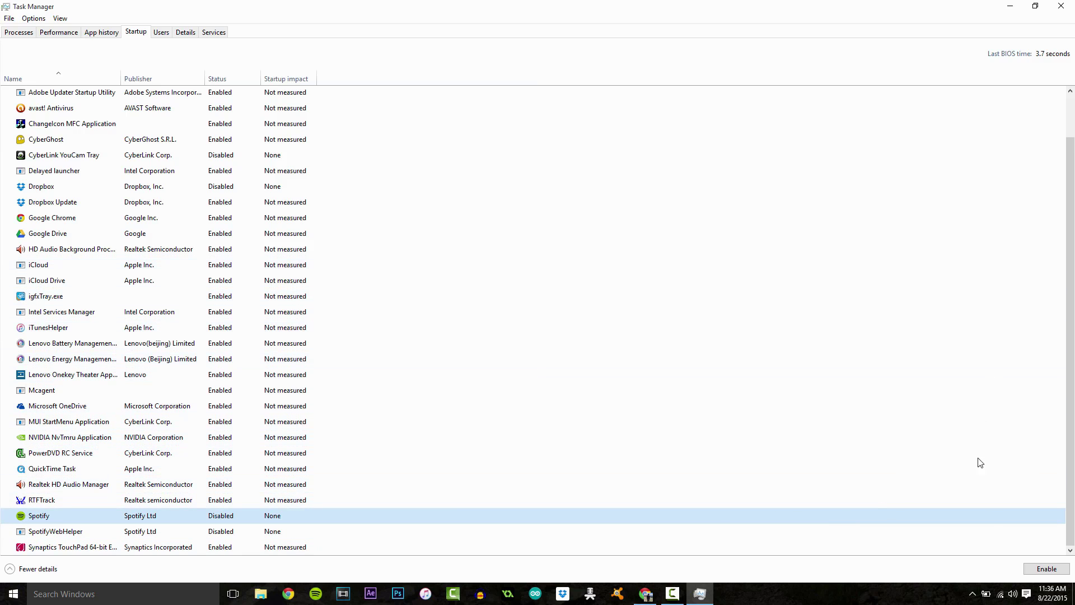
mouse_move(987, 600)
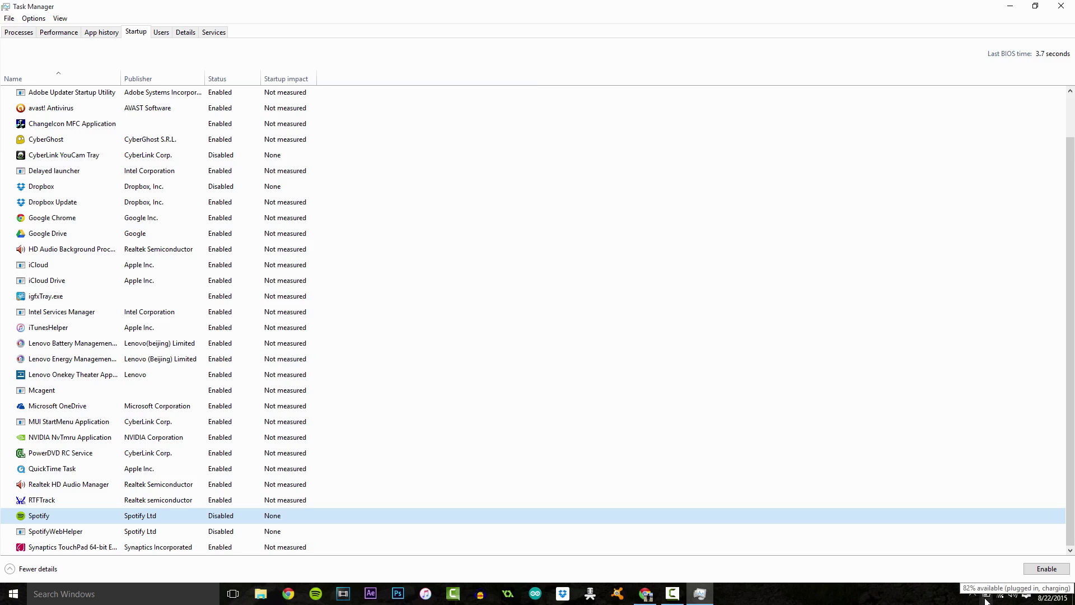
right_click(987, 601)
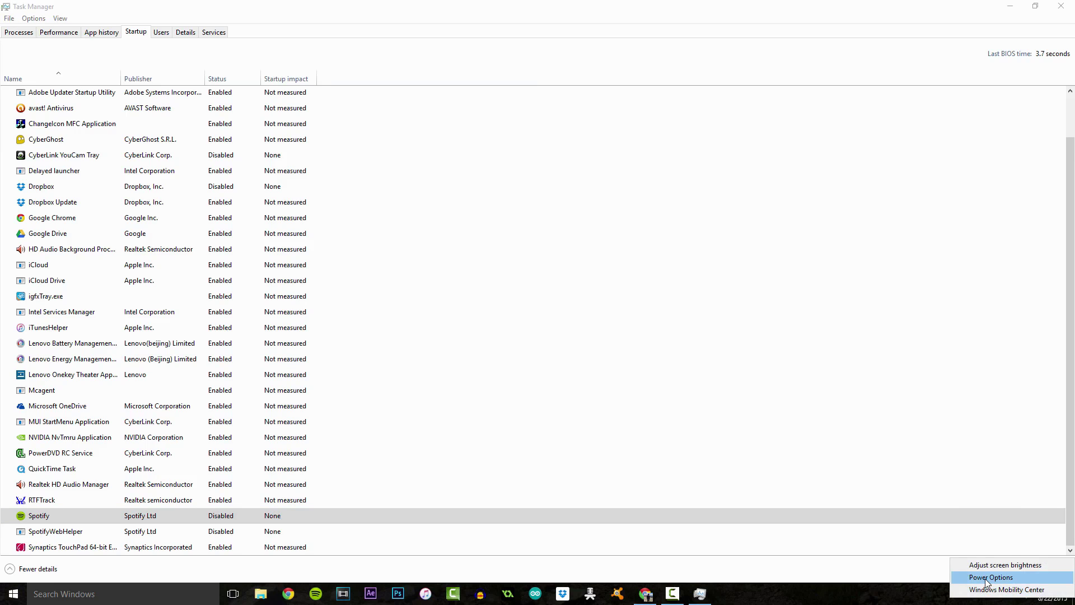
left_click(987, 583)
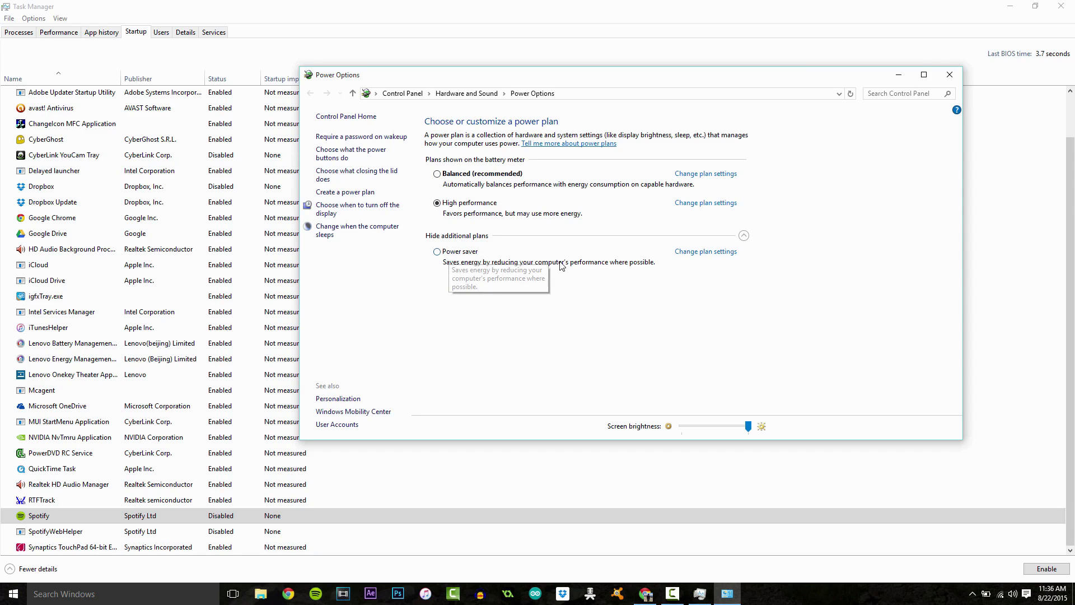
left_click(743, 235)
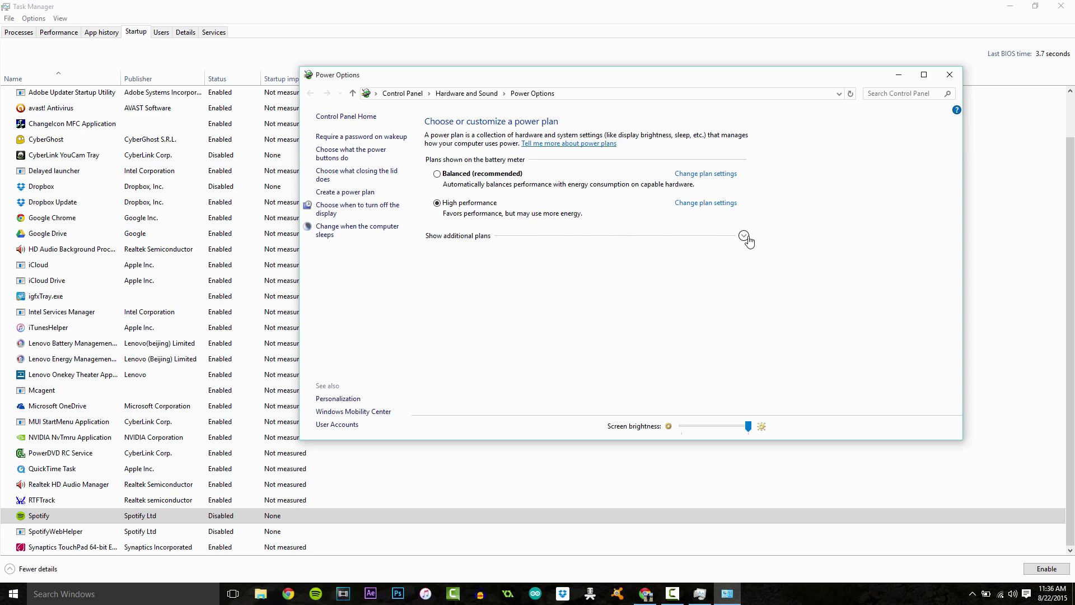
left_click(743, 236)
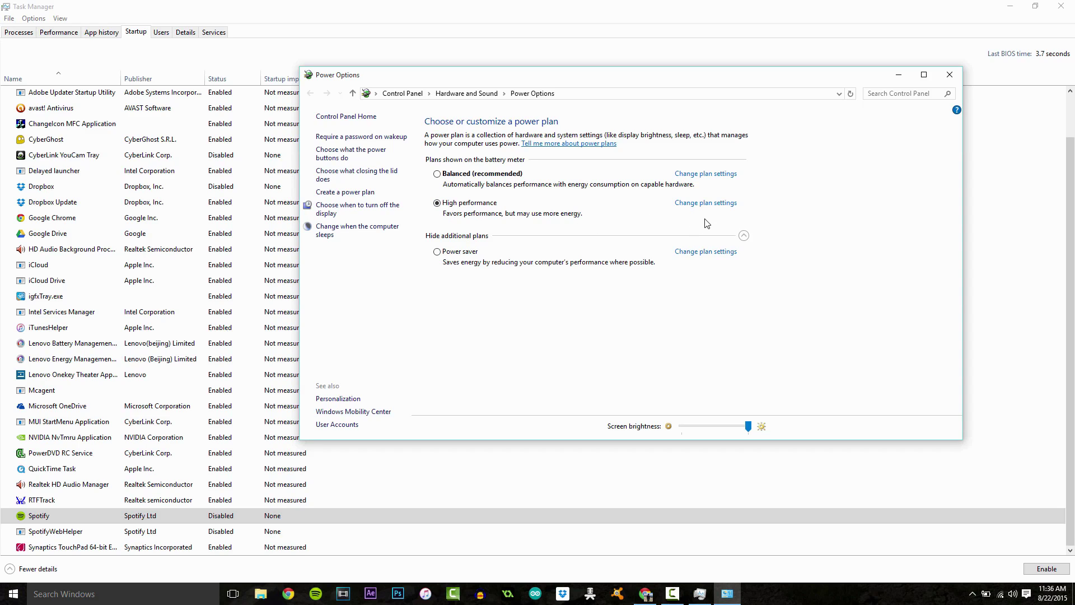
- Close Power Options, search 'cortana' to reach Cortana & Search settings, and dismiss the Avast VPN popup
left_click(951, 74)
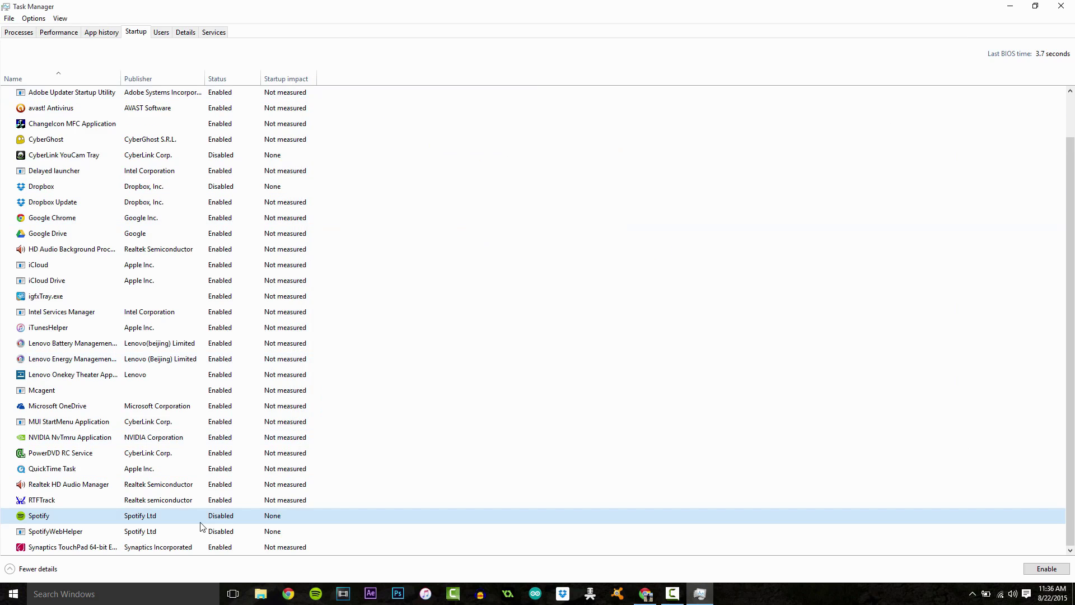
left_click(123, 592)
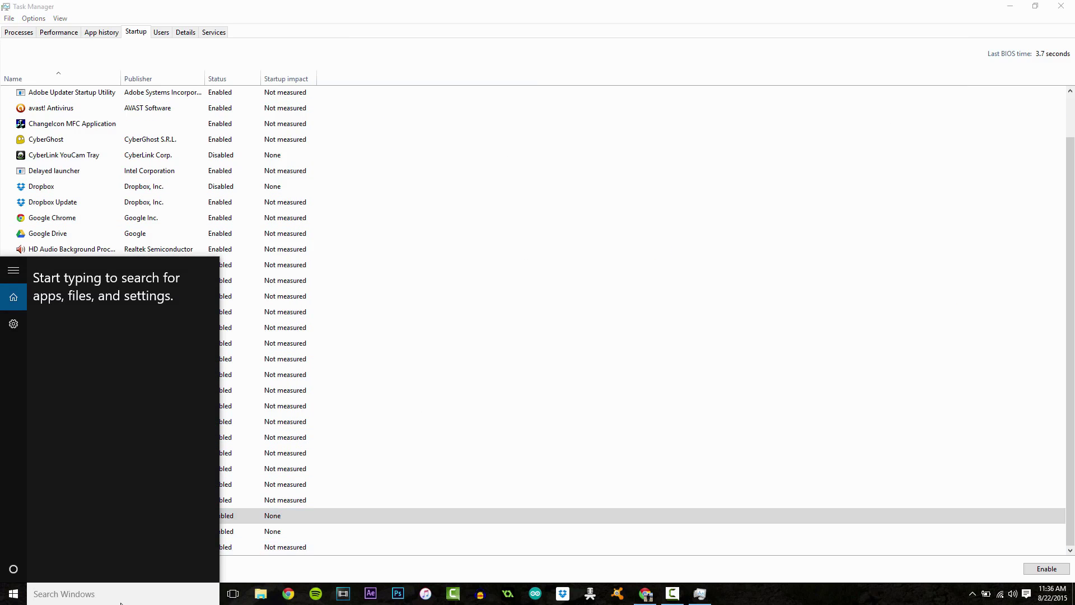
type("cortana")
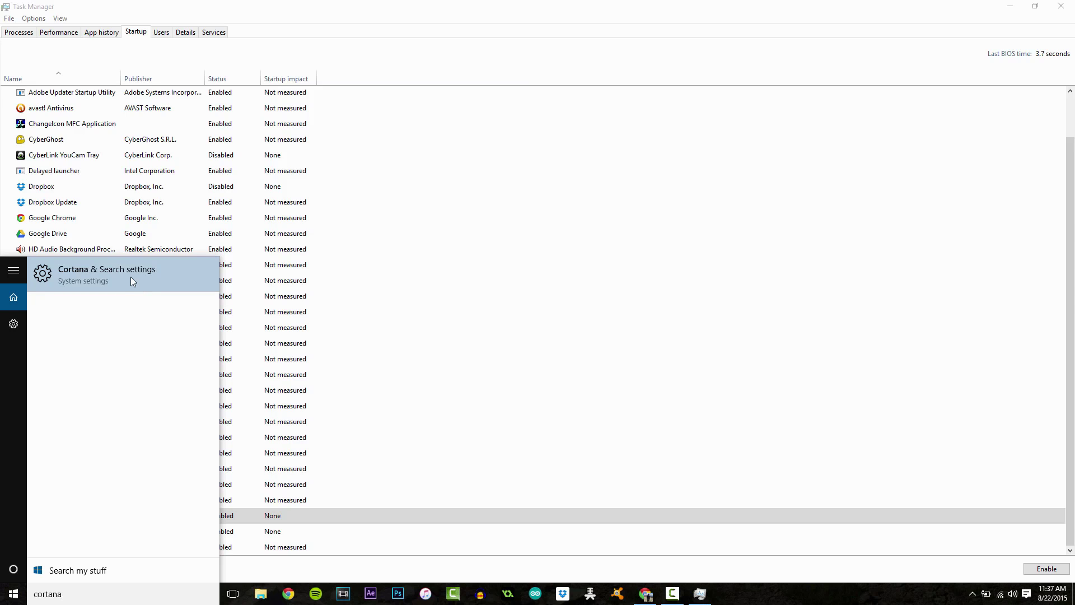
left_click(131, 278)
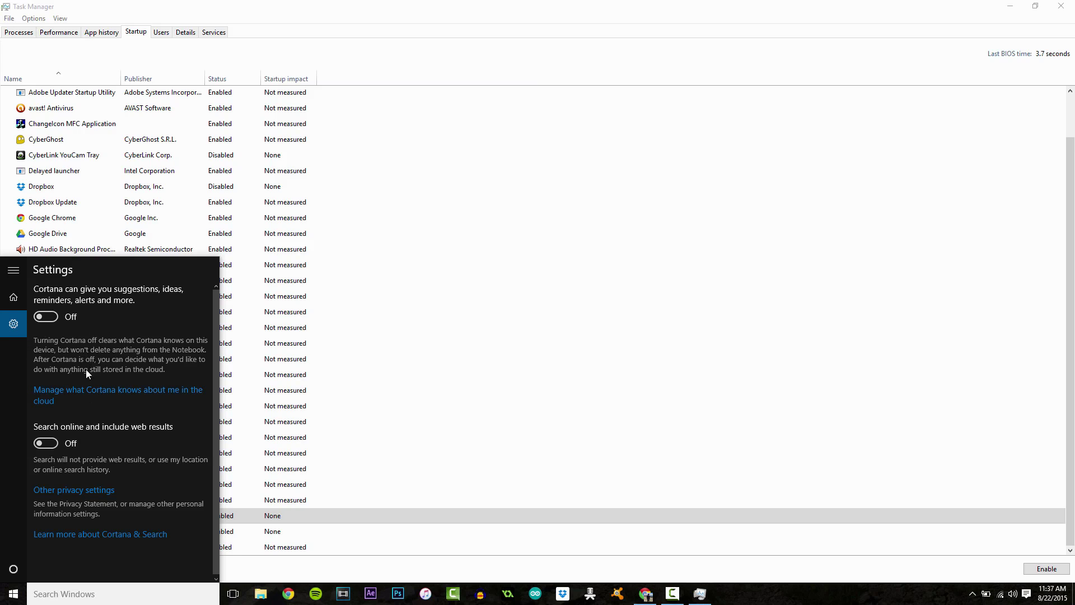
scroll(66, 374, "down", 1)
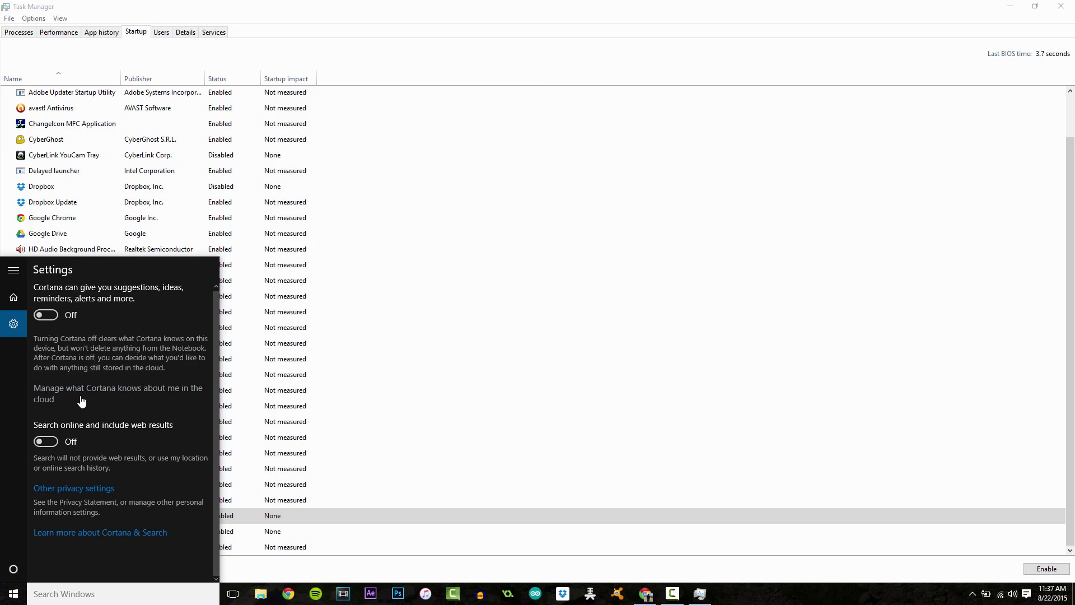
scroll(82, 400, "up", 1)
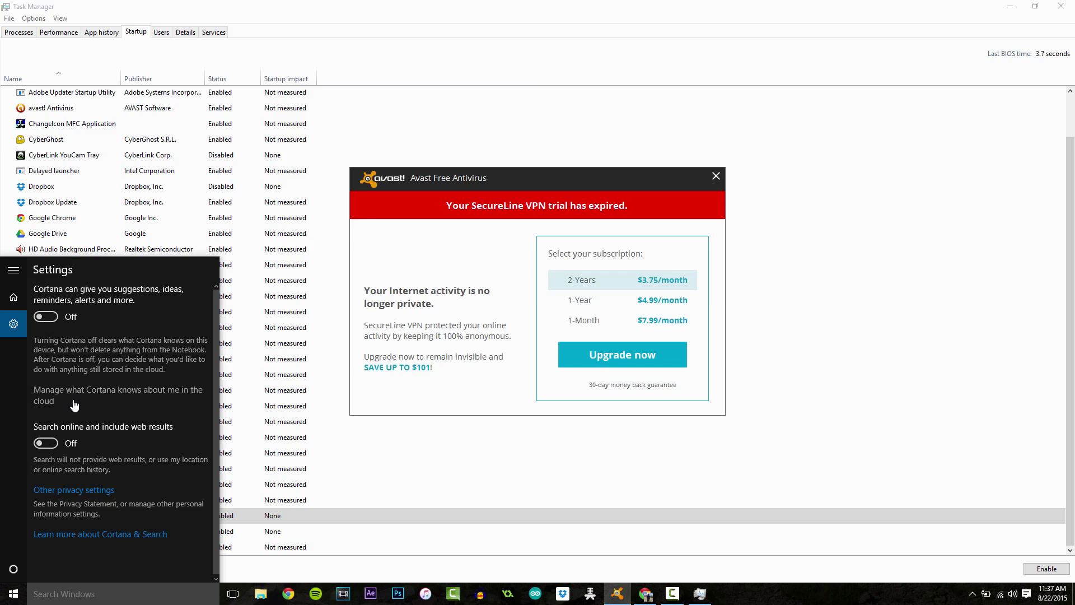
left_click(716, 177)
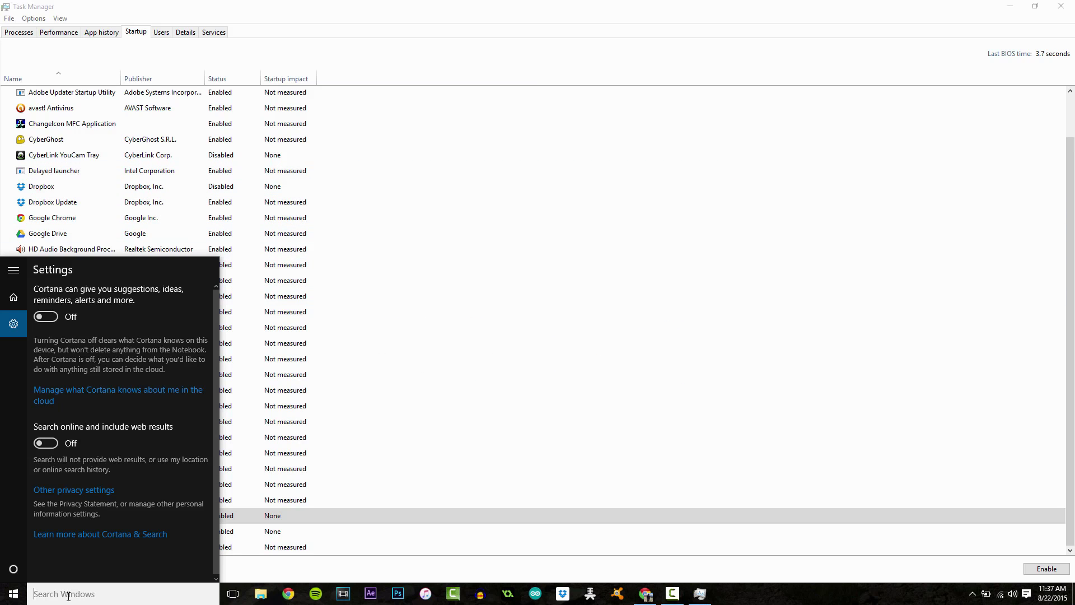
- Search 'control' to open Control Panel's System and Security page
type("control")
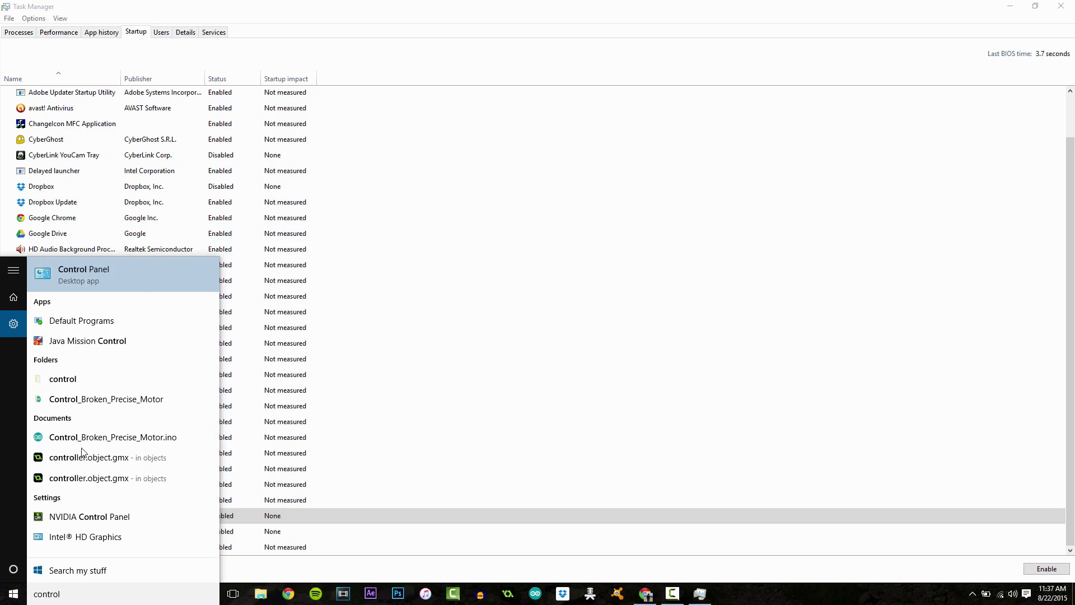
left_click(105, 274)
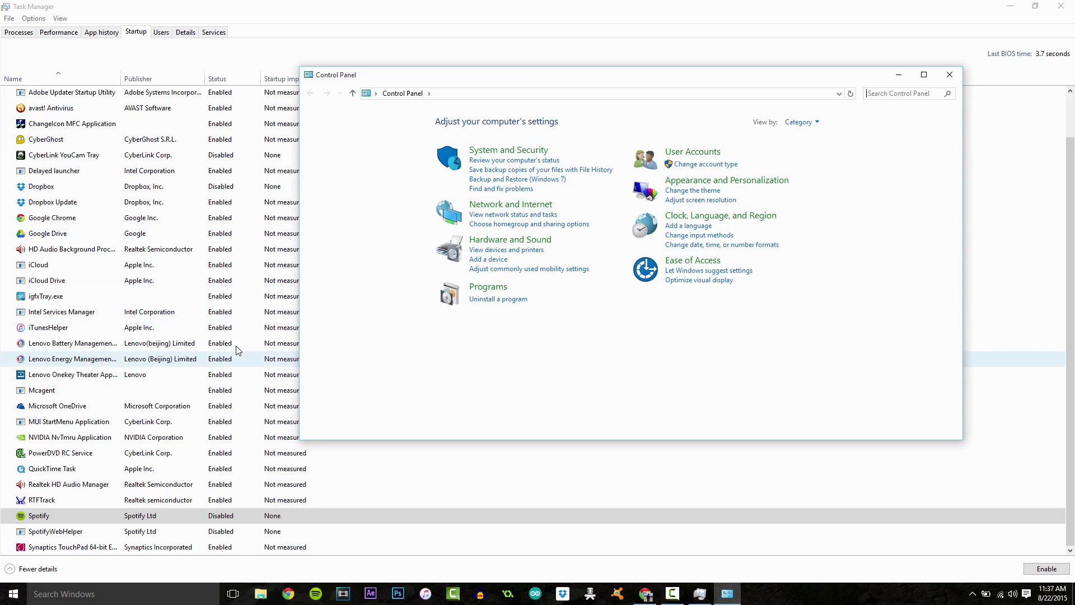
left_click(488, 151)
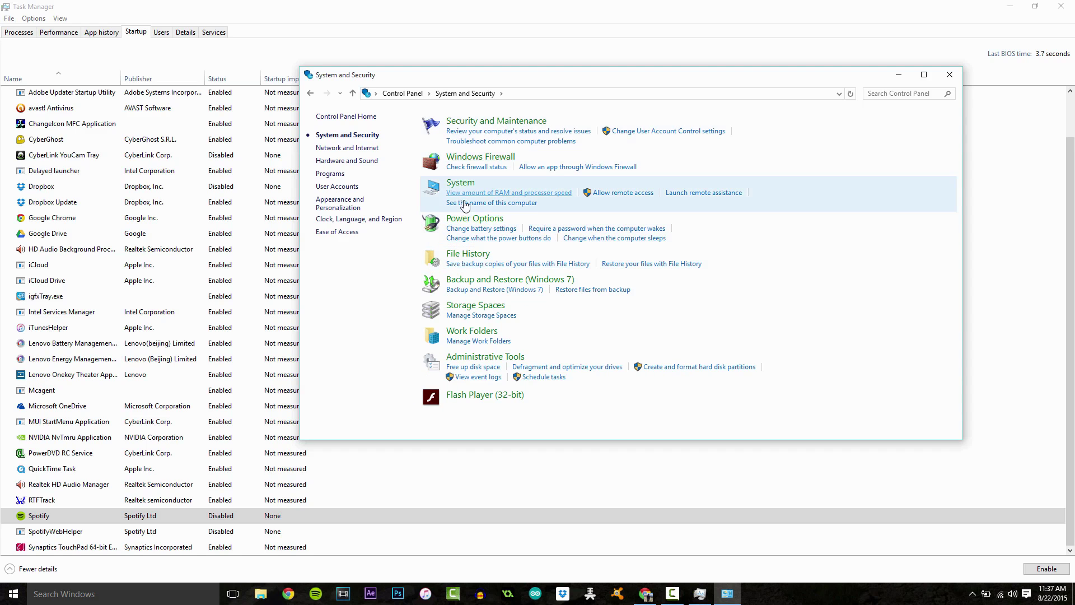
- Start Disk Cleanup on Windows8_OS (C:) and move its progress window aside
left_click(477, 367)
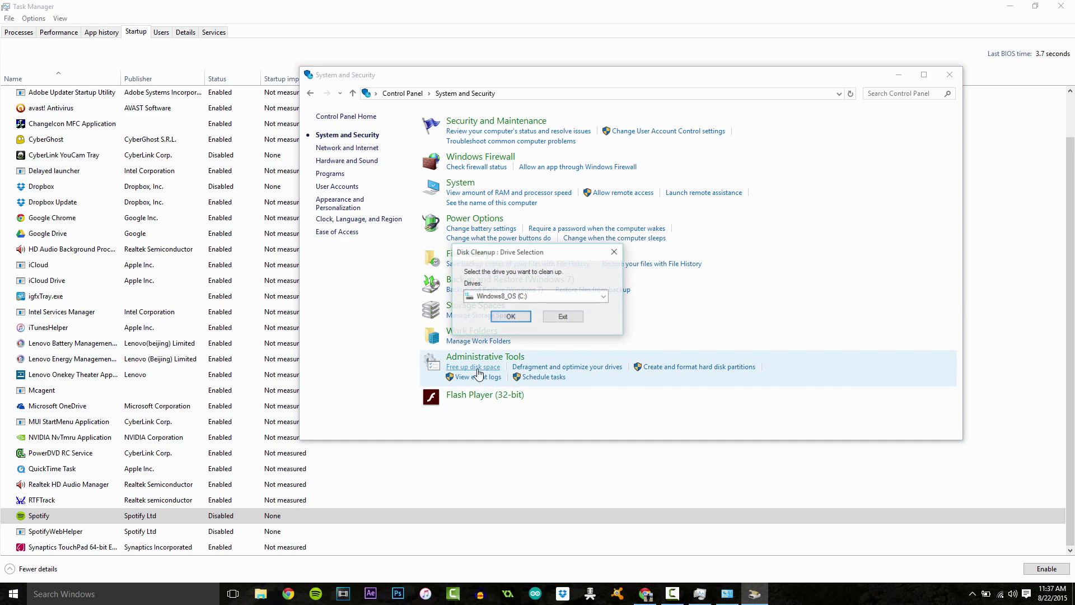
left_click(510, 318)
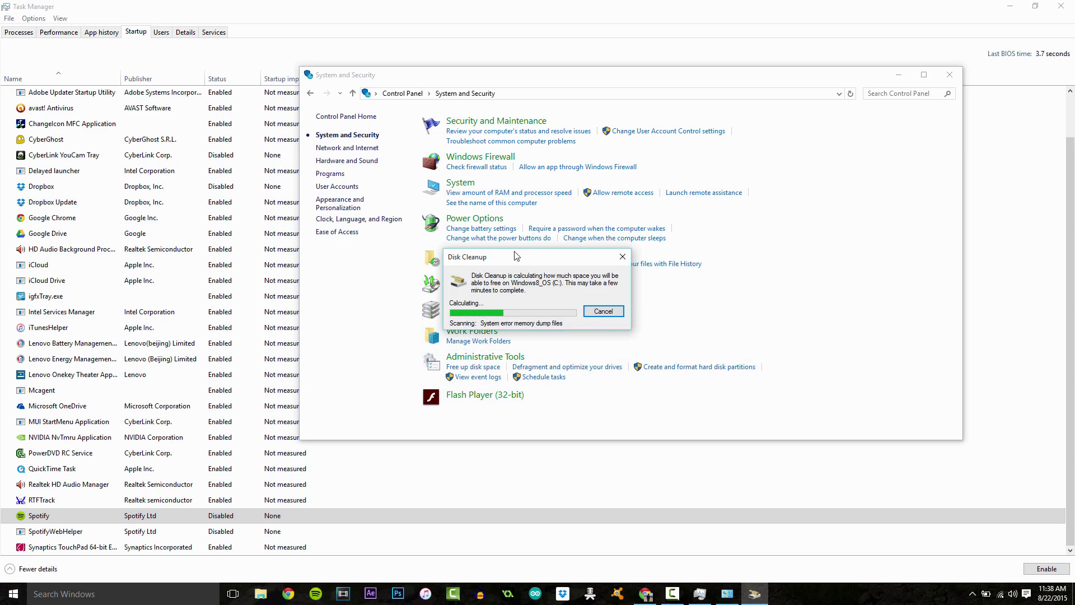
left_click_drag(489, 261, 207, 218)
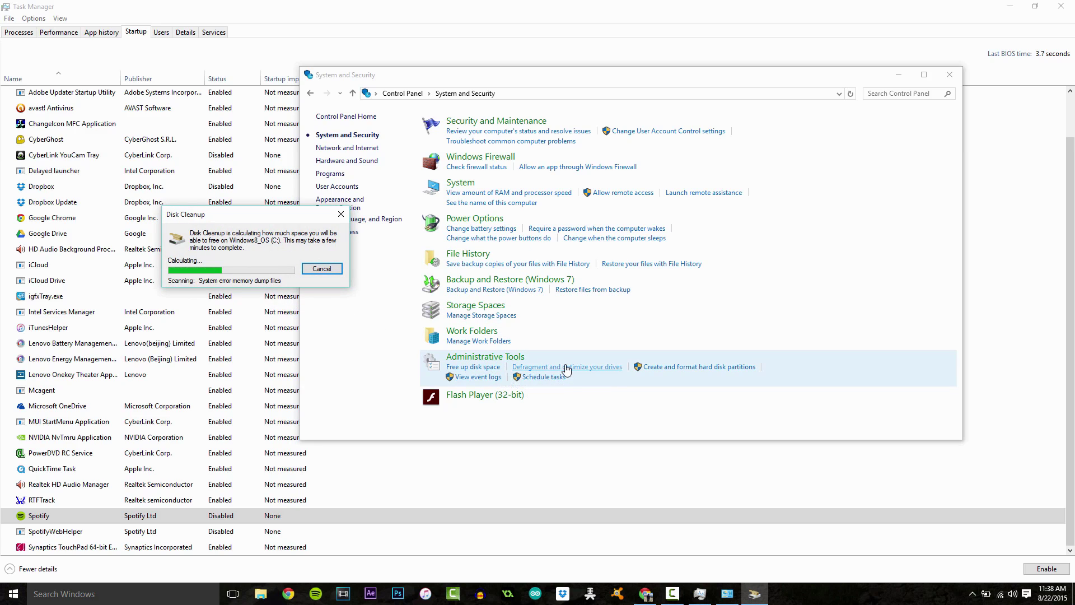
- Open Optimize Drives and check fragmentation of LENOVO (D:), PBR_DRV, WINRE_DRV and Windows8_OS (C:)
left_click(601, 368)
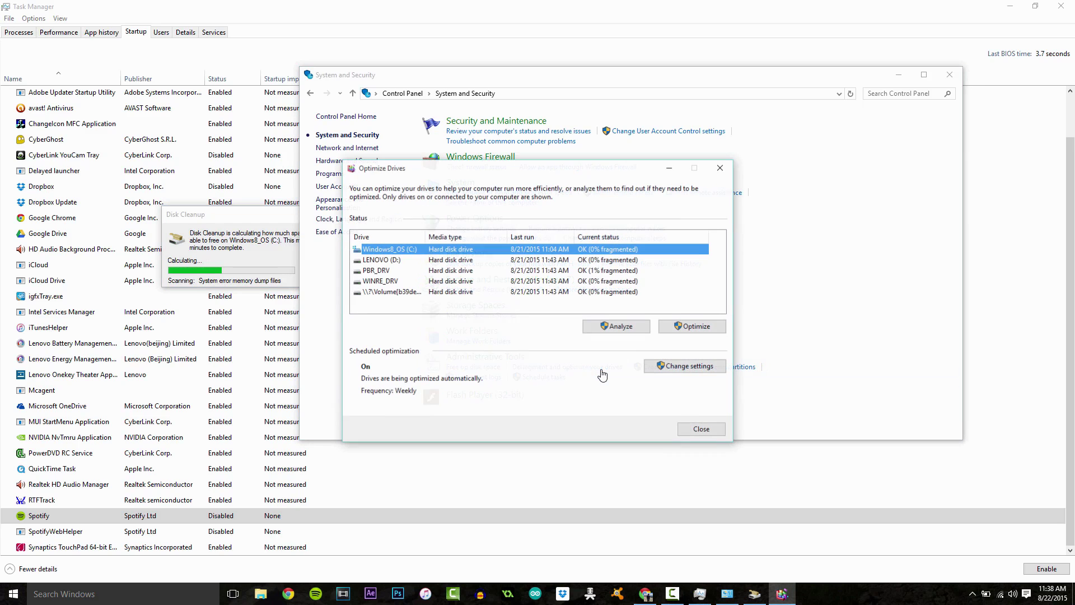
left_click_drag(491, 175, 530, 192)
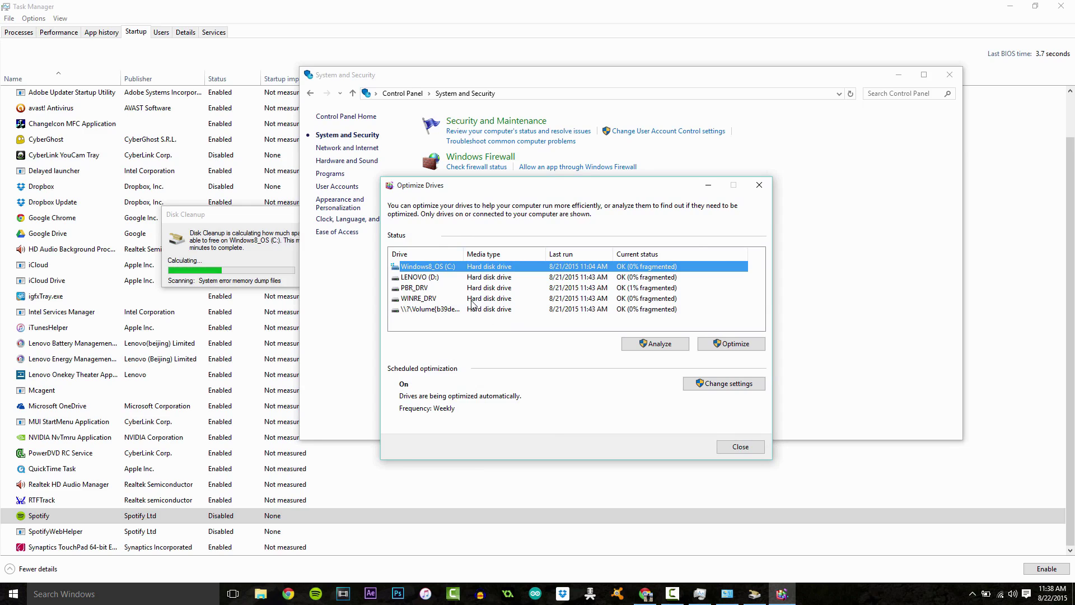
left_click(446, 279)
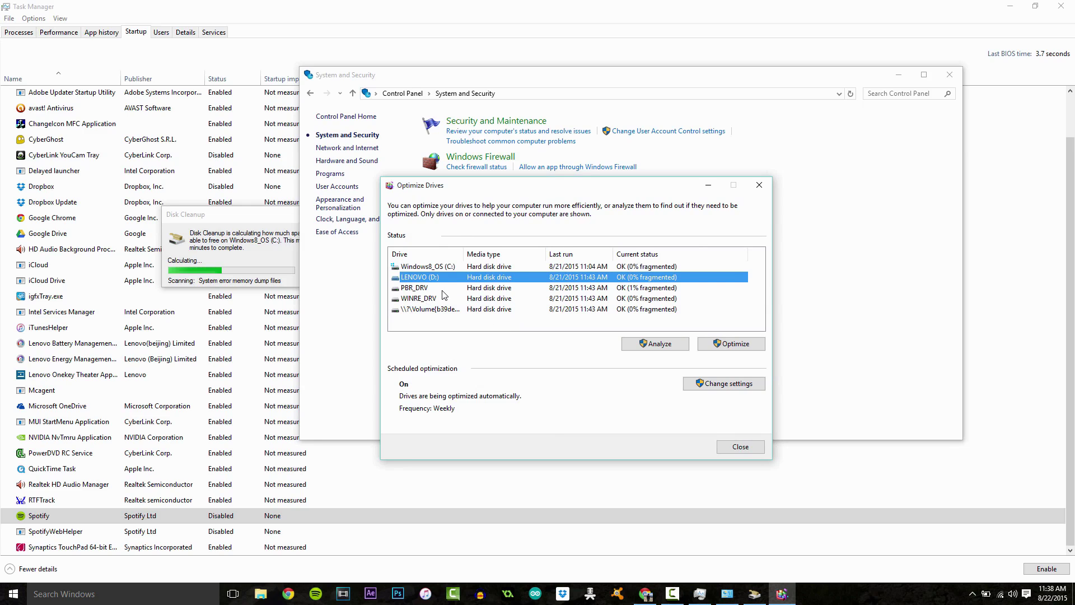
left_click(444, 296)
left_click(450, 309)
left_click(494, 288)
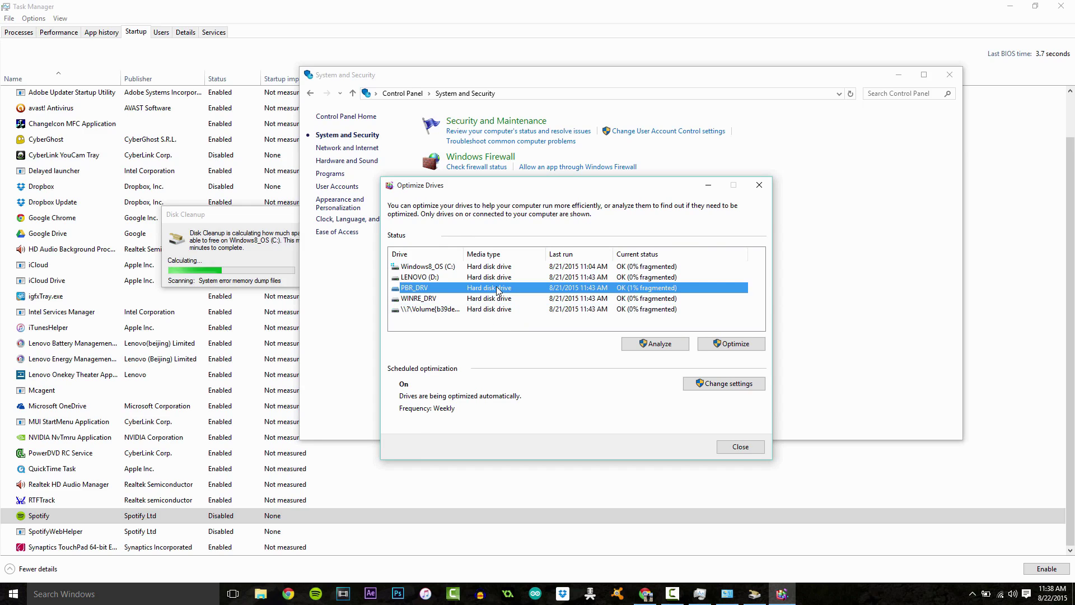
left_click(500, 299)
left_click(481, 279)
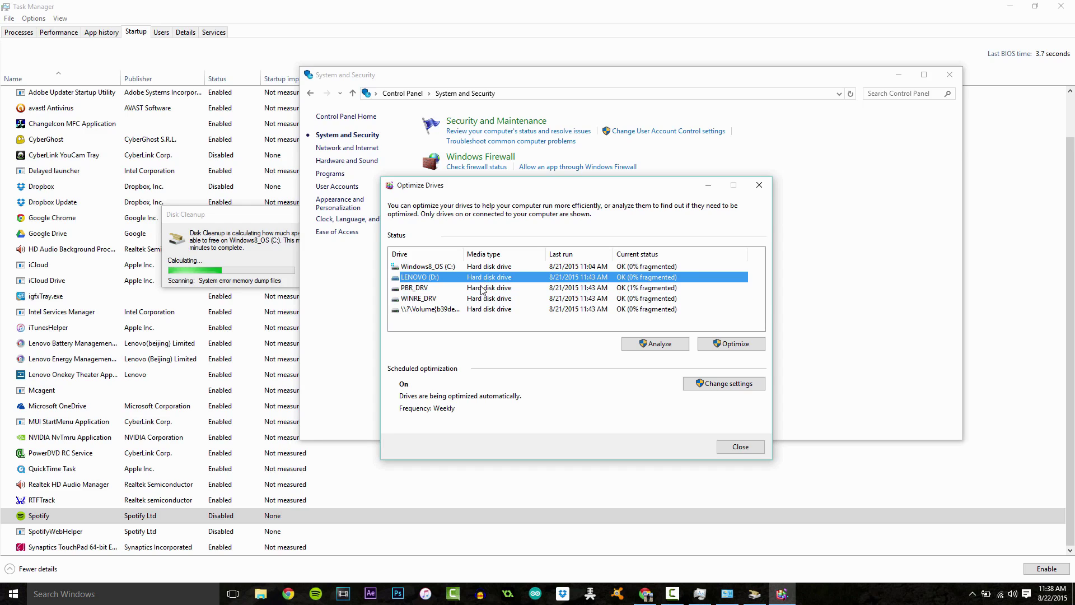
left_click(485, 299)
left_click(482, 288)
left_click(484, 267)
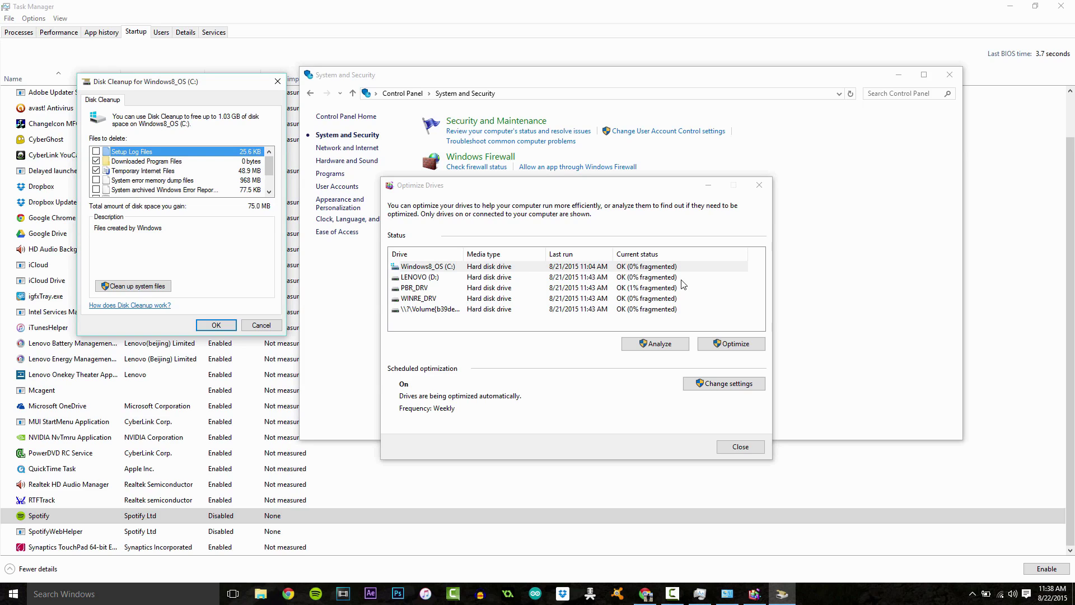
- Close Optimize Drives and permanently delete the 75.0 MB of checked files from C:
left_click(738, 448)
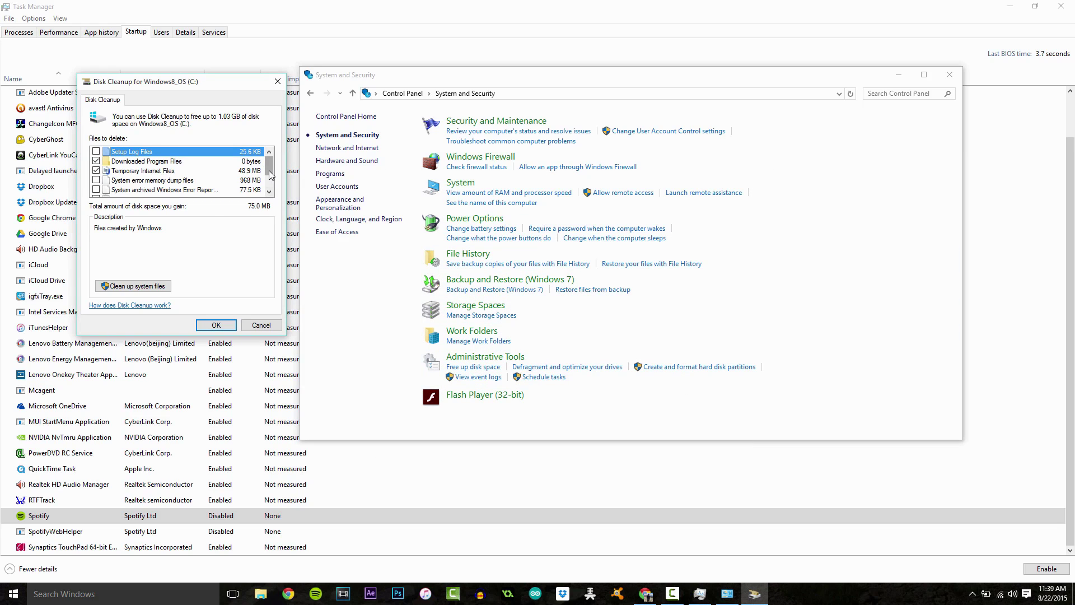
mouse_move(269, 176)
left_mouse_down()
mouse_move(270, 192)
mouse_move(268, 159)
left_mouse_up()
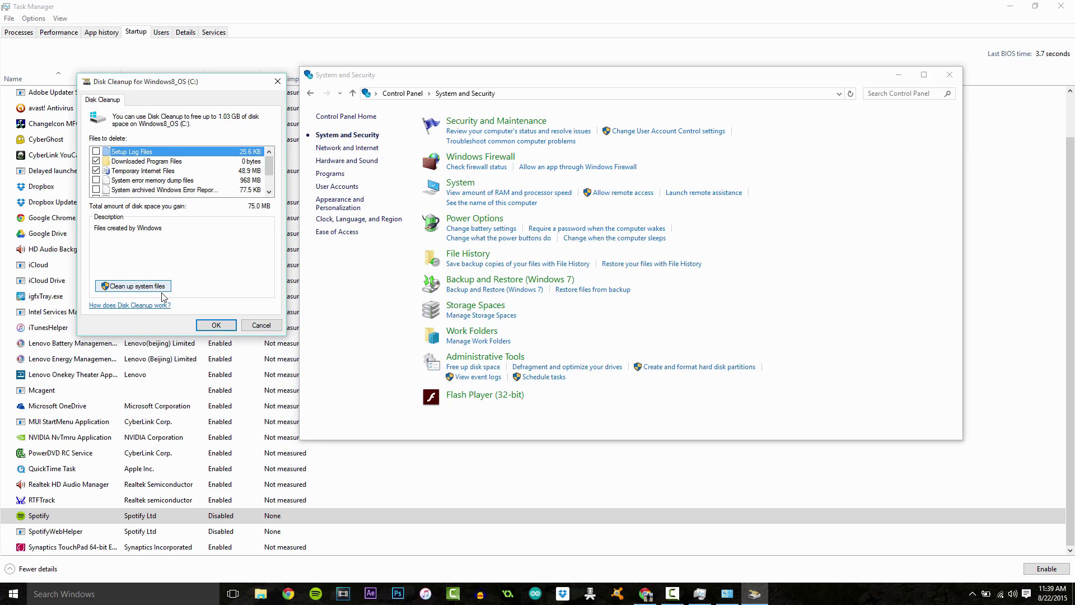
left_click(216, 329)
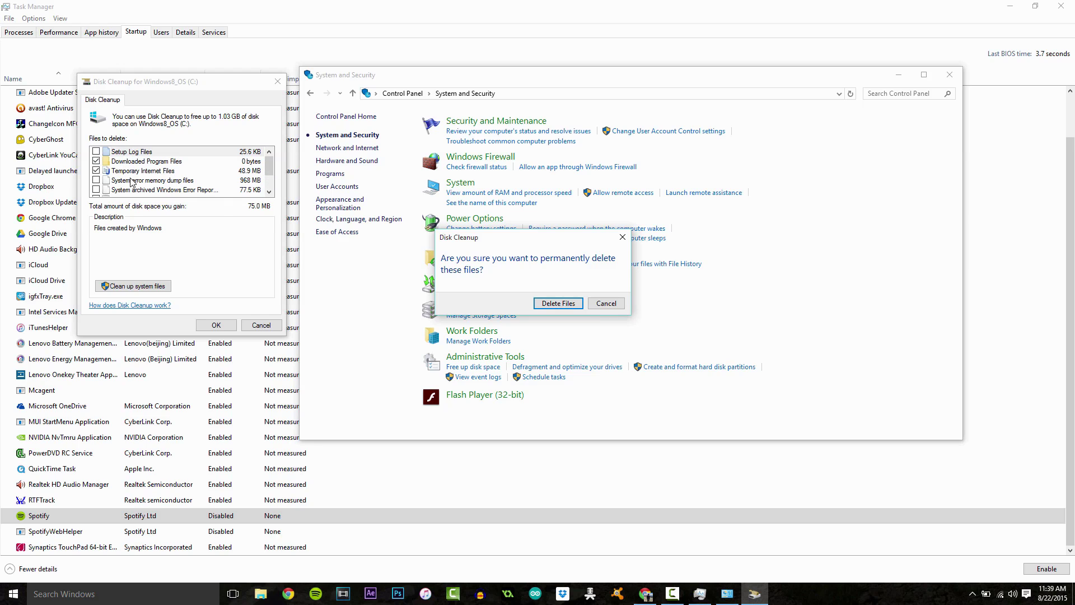
left_click(555, 304)
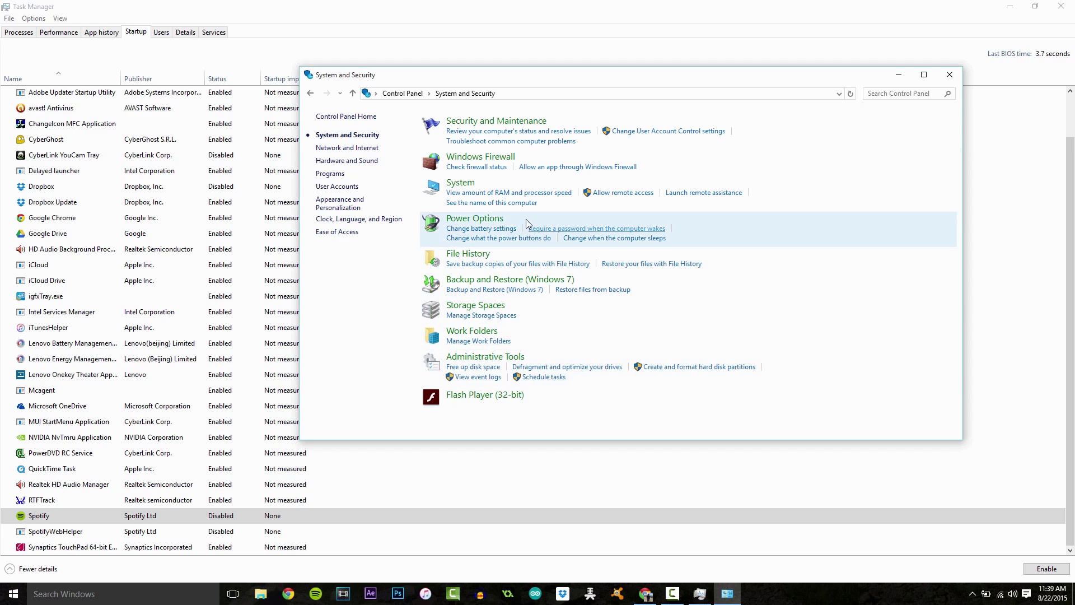
left_click(501, 123)
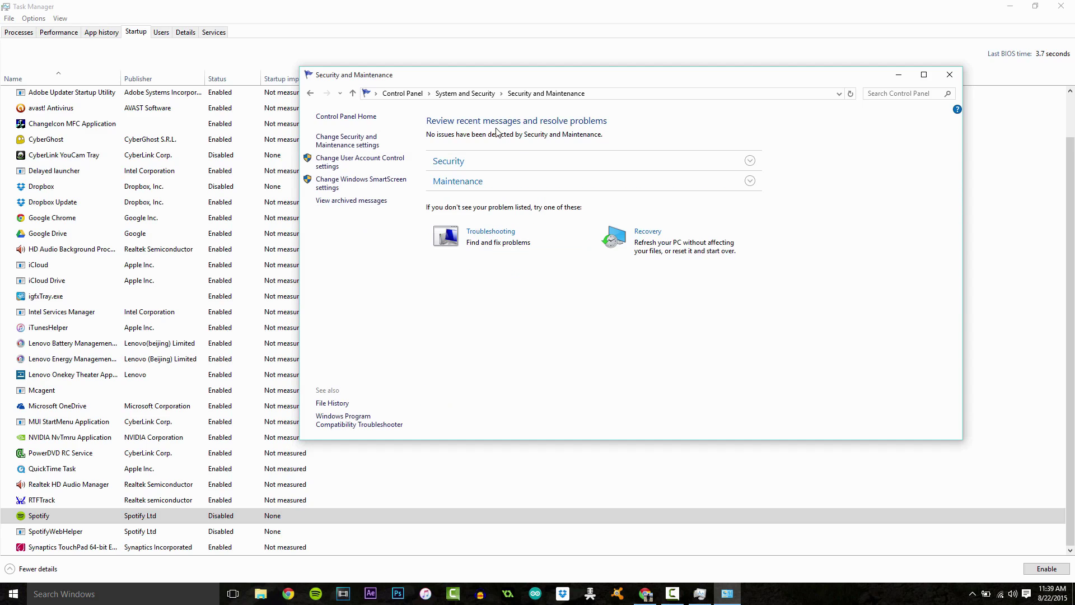
left_click(309, 94)
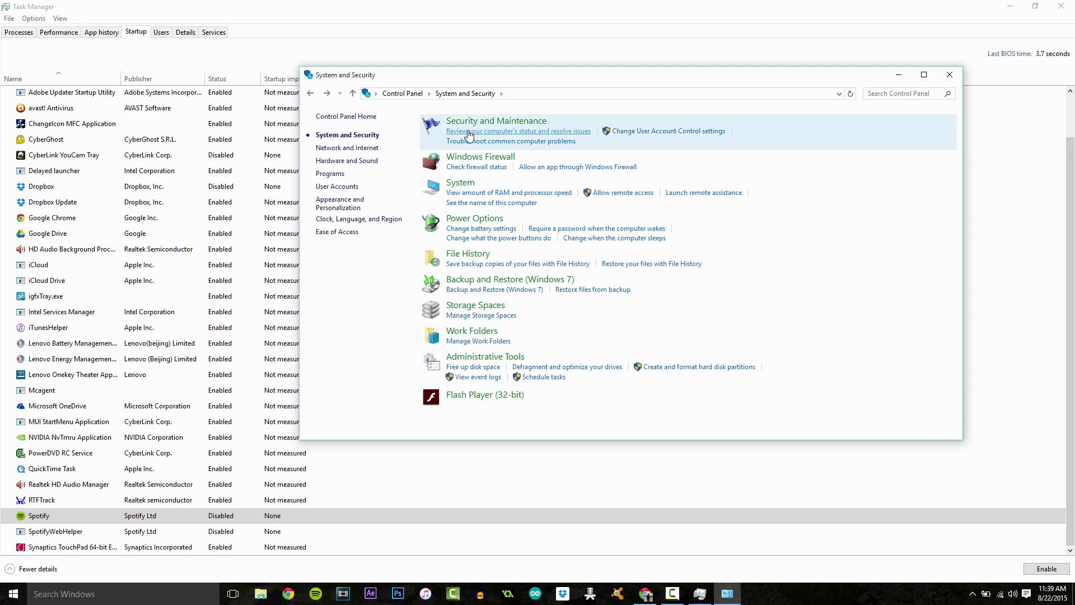
left_click(525, 144)
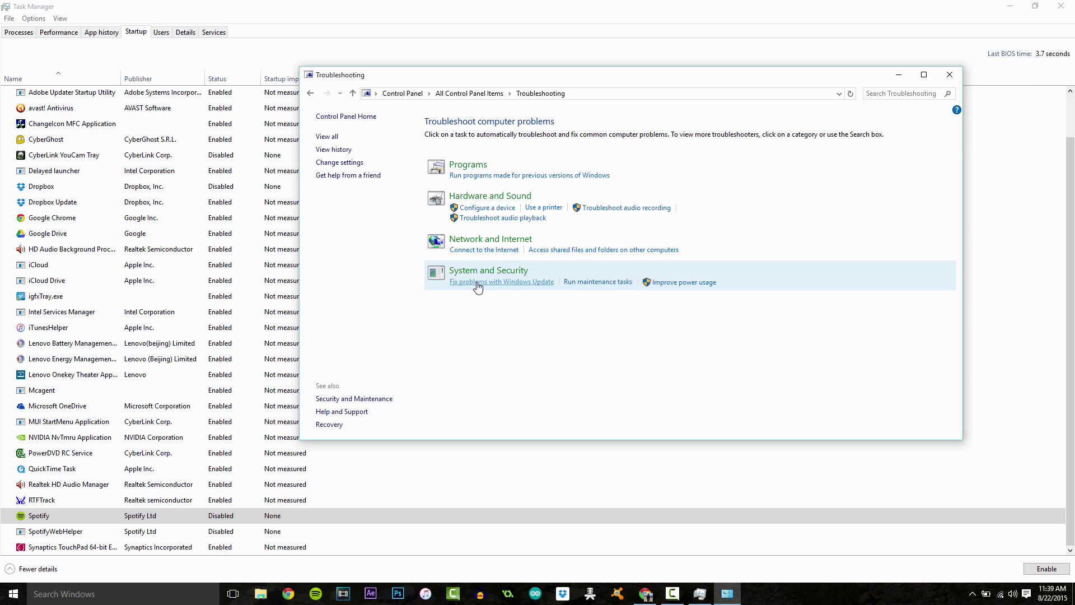
left_click(309, 94)
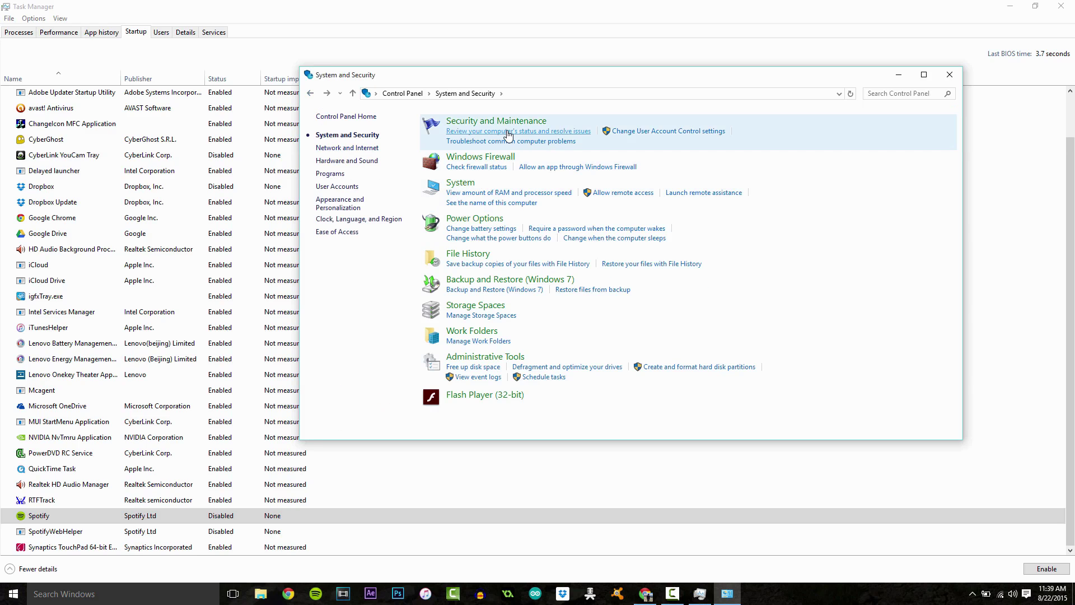
left_click(526, 132)
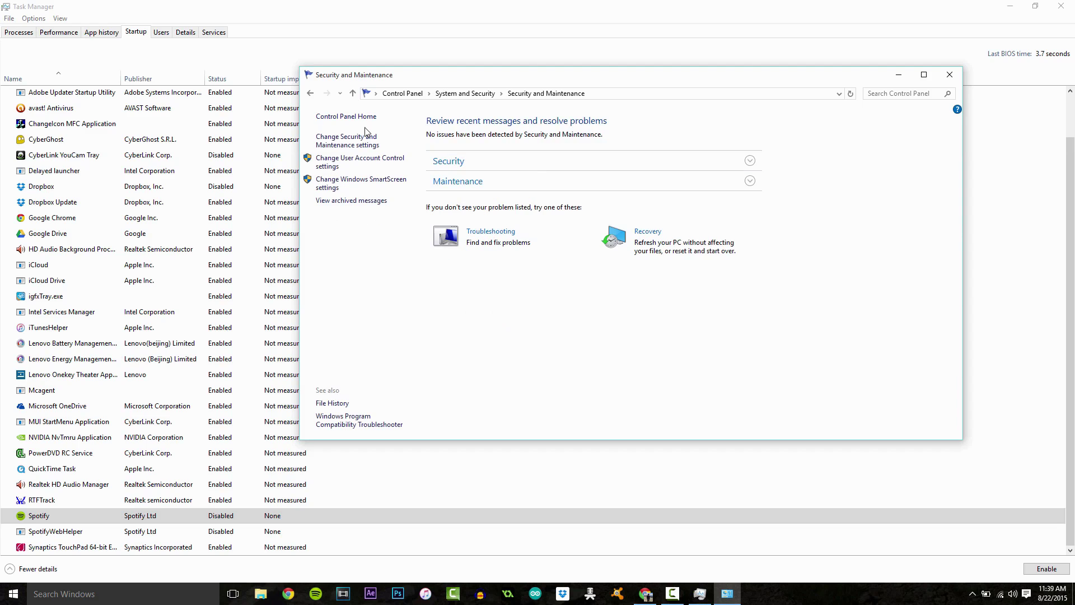
left_click(465, 159)
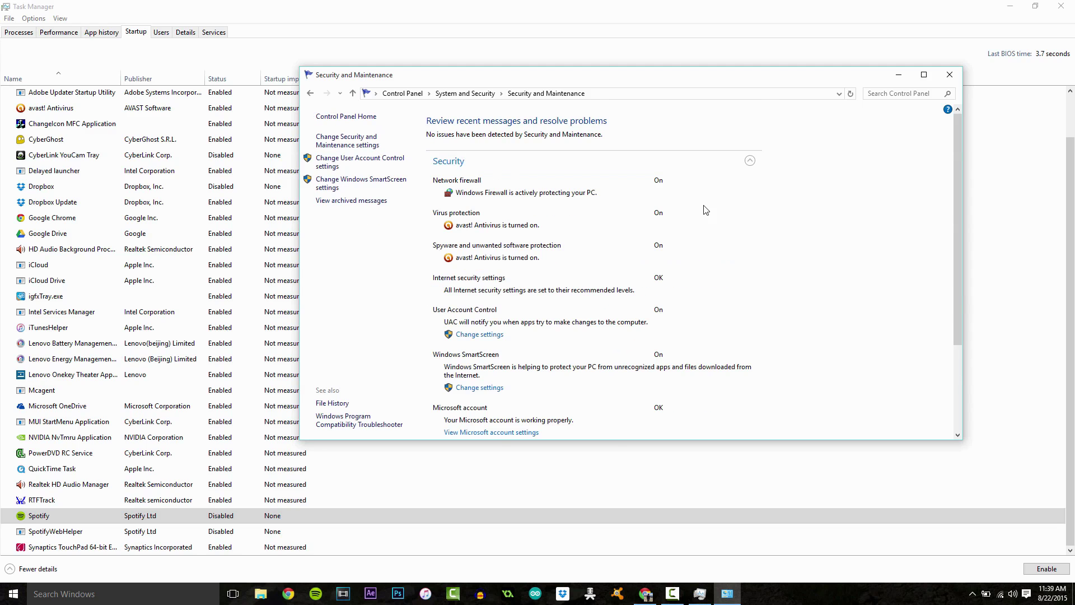
scroll(701, 235, "down", 5)
scroll(697, 241, "up", 5)
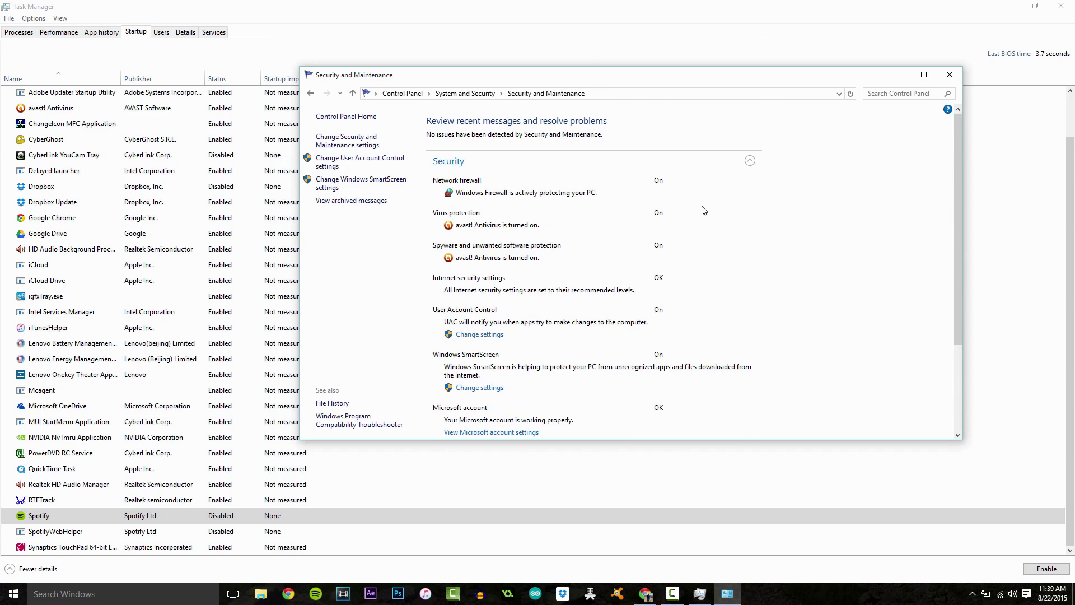
left_click(750, 161)
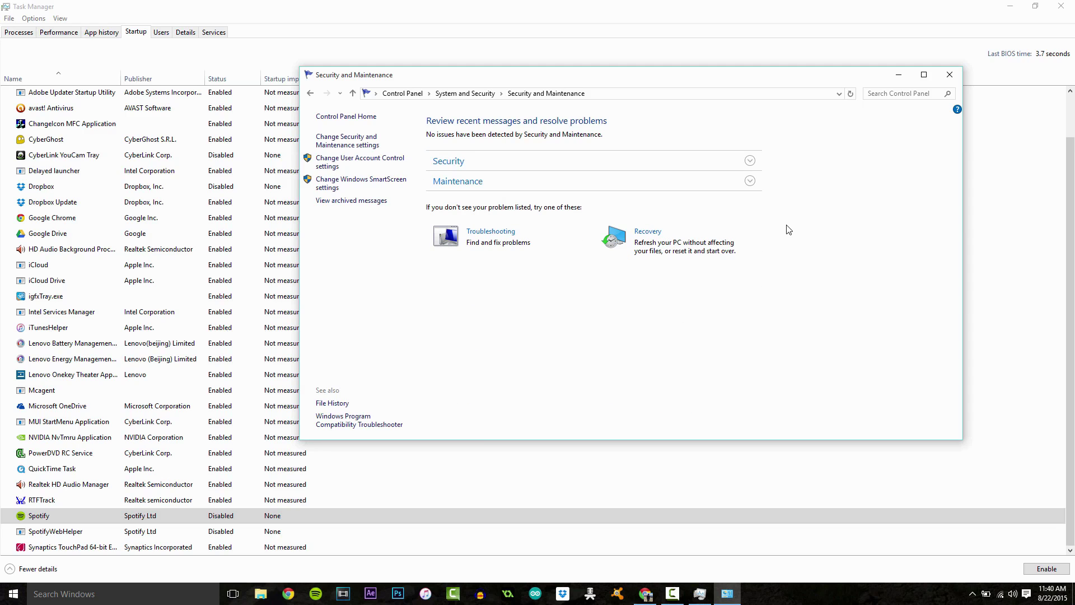
left_click(312, 94)
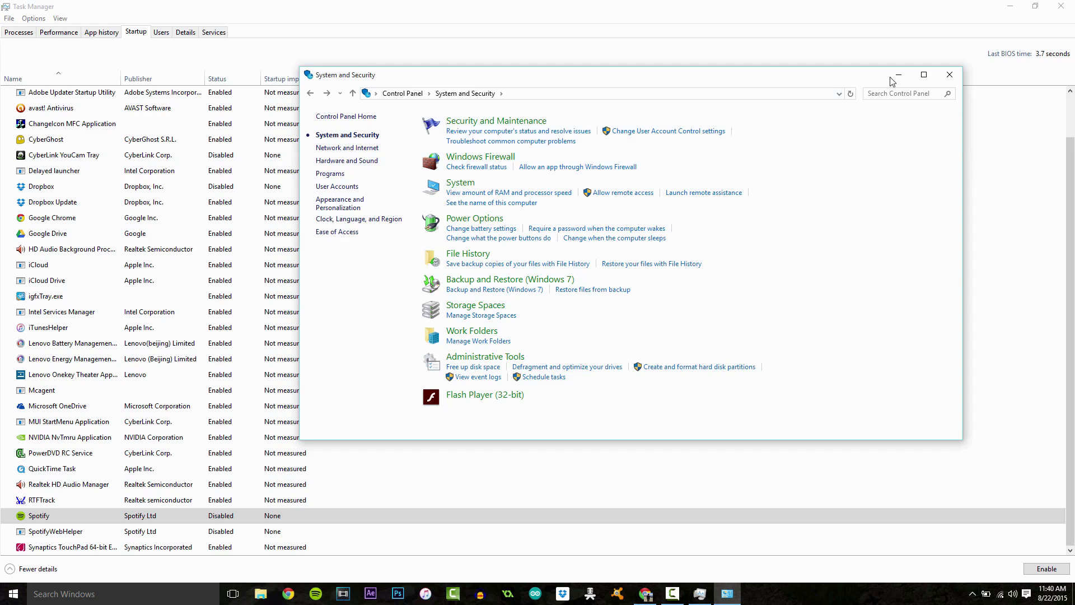
- Clear the desktop of open windows, open the Recycle Bin, confirm it's empty, and close it
left_click(950, 74)
left_click(1010, 6)
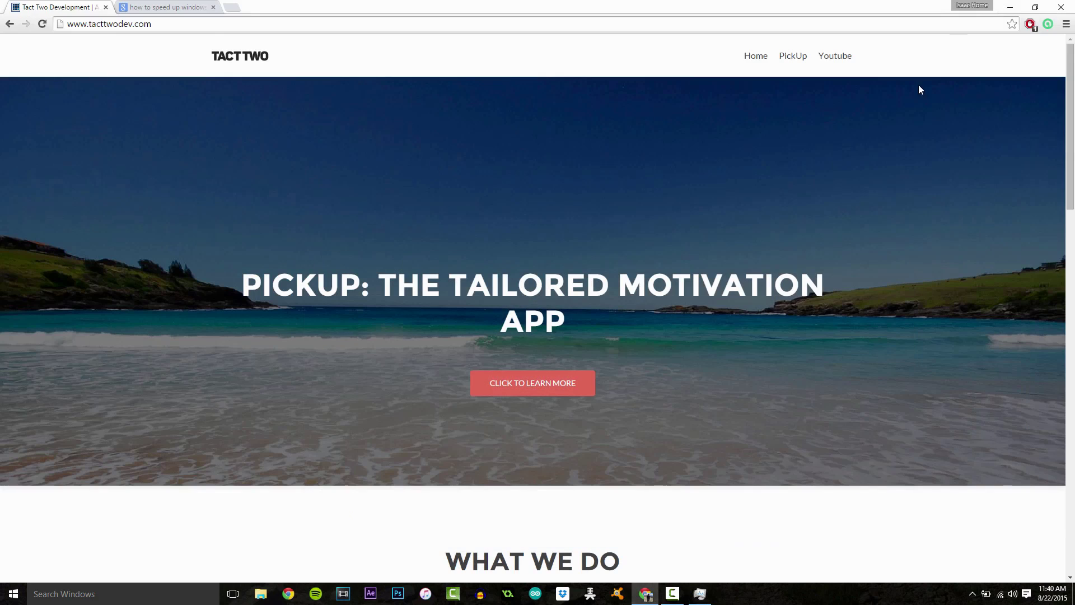
left_click(1010, 7)
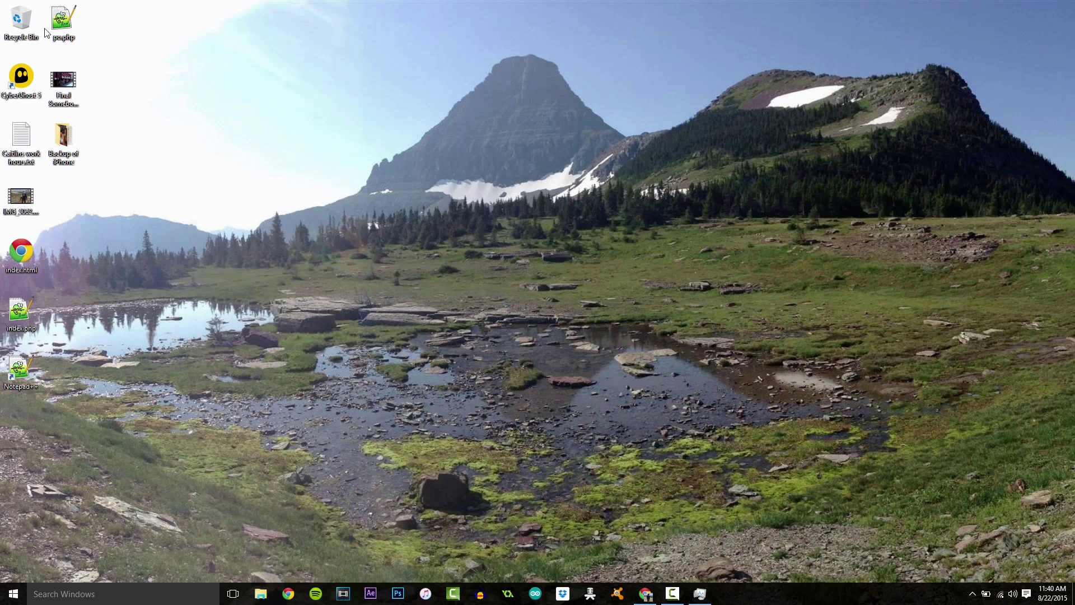
double_click(17, 22)
left_click_drag(364, 62, 539, 79)
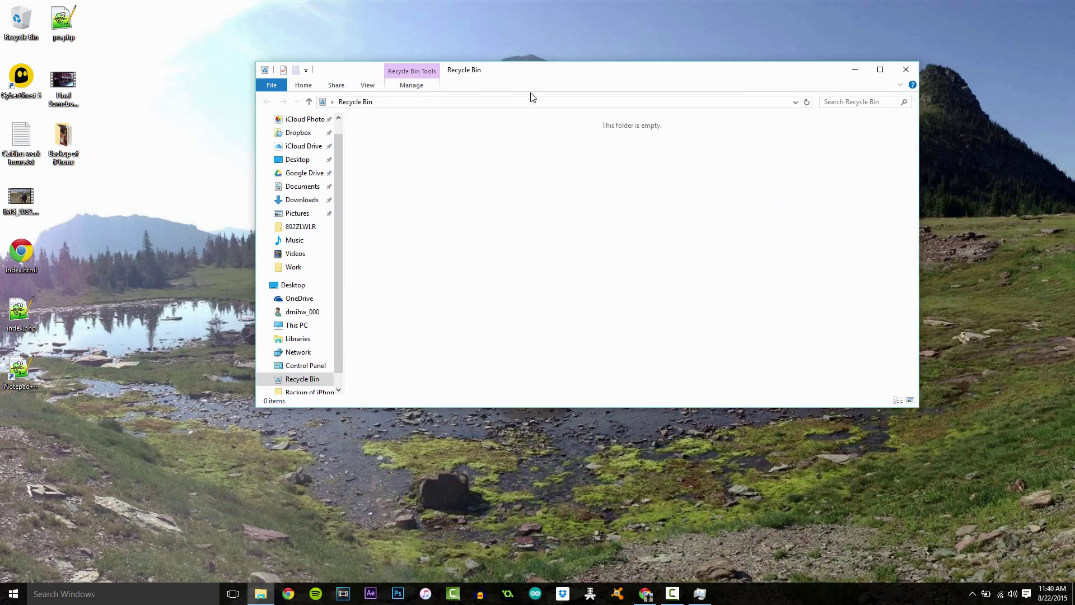
left_click(904, 74)
- Search 'add or remove' and open Add or remove programs
left_click(112, 595)
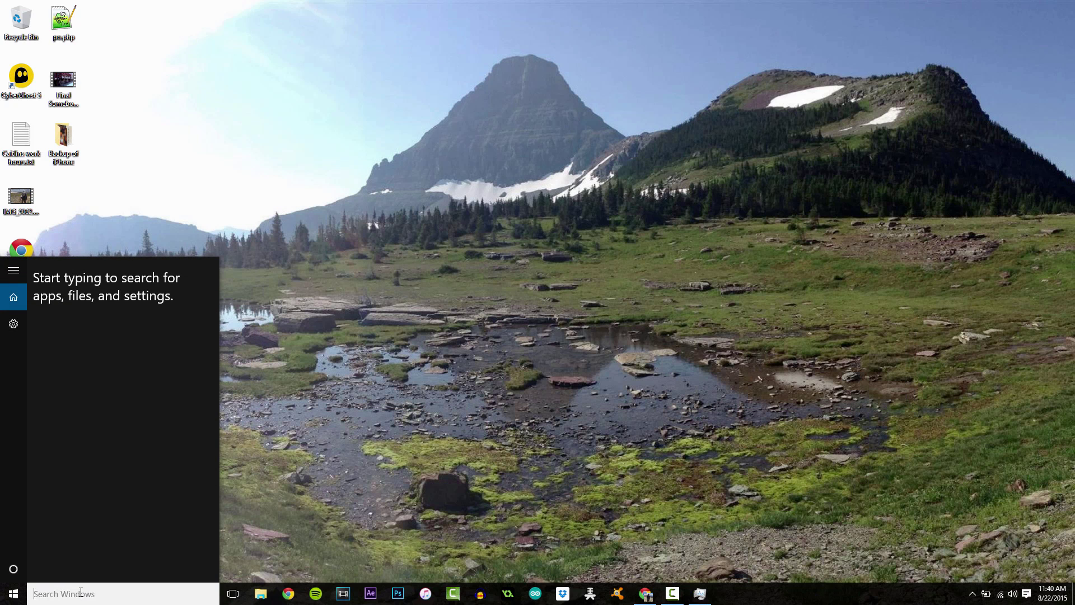
type("ad")
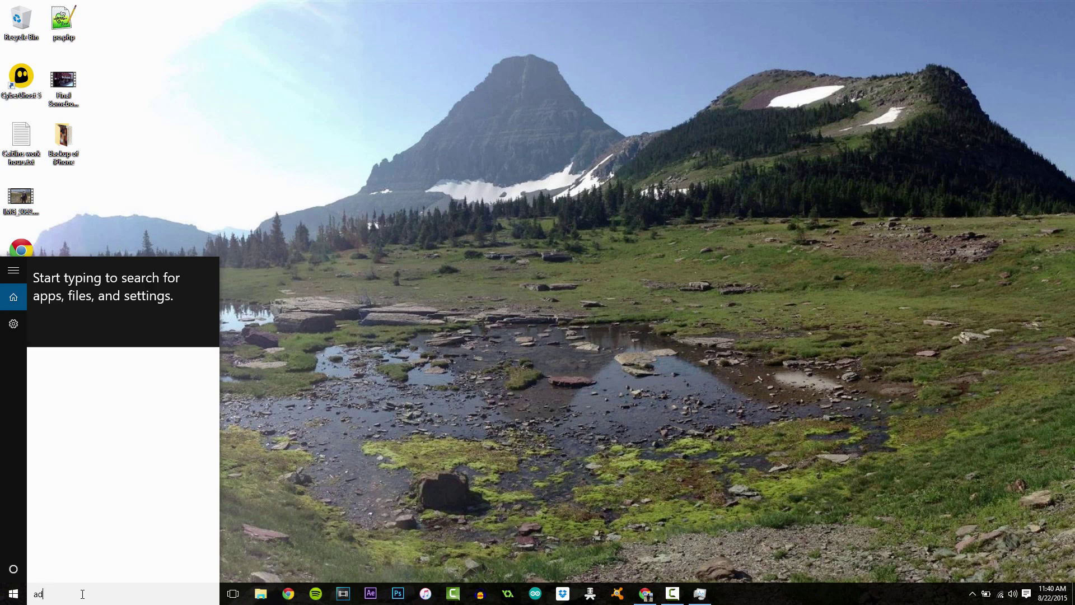
type("d or remove programs")
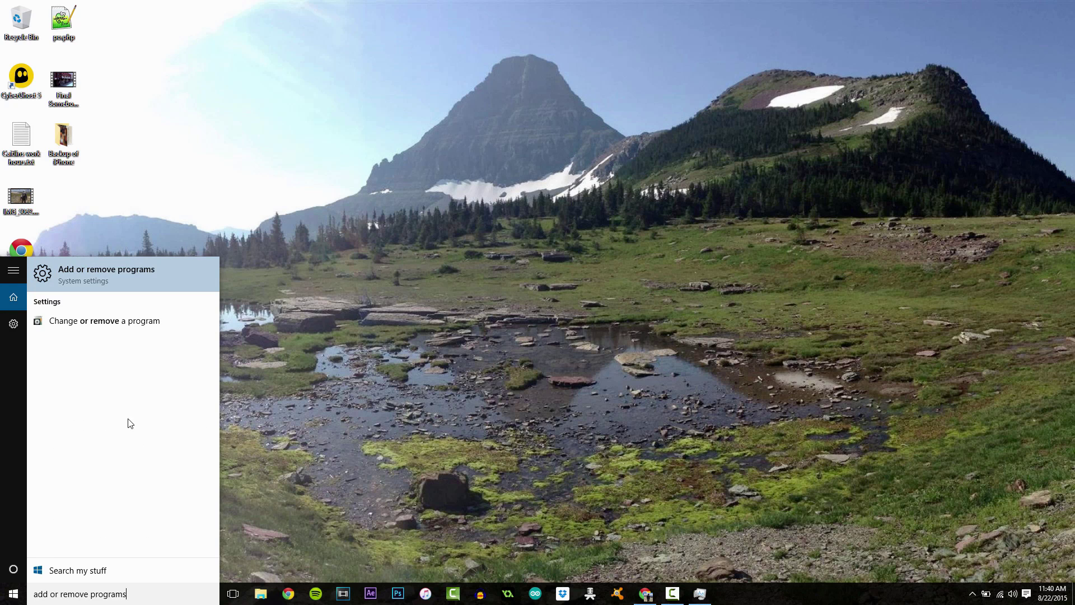
left_click(91, 276)
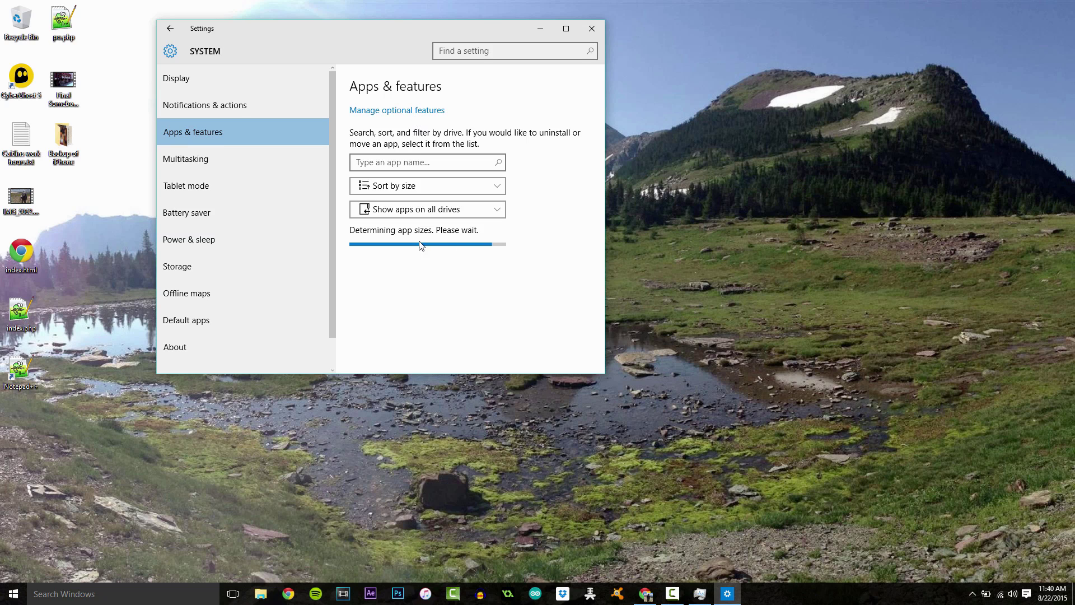
- Maximize Settings and clear a stray 'add or remo' search to return to the app list
left_click(565, 29)
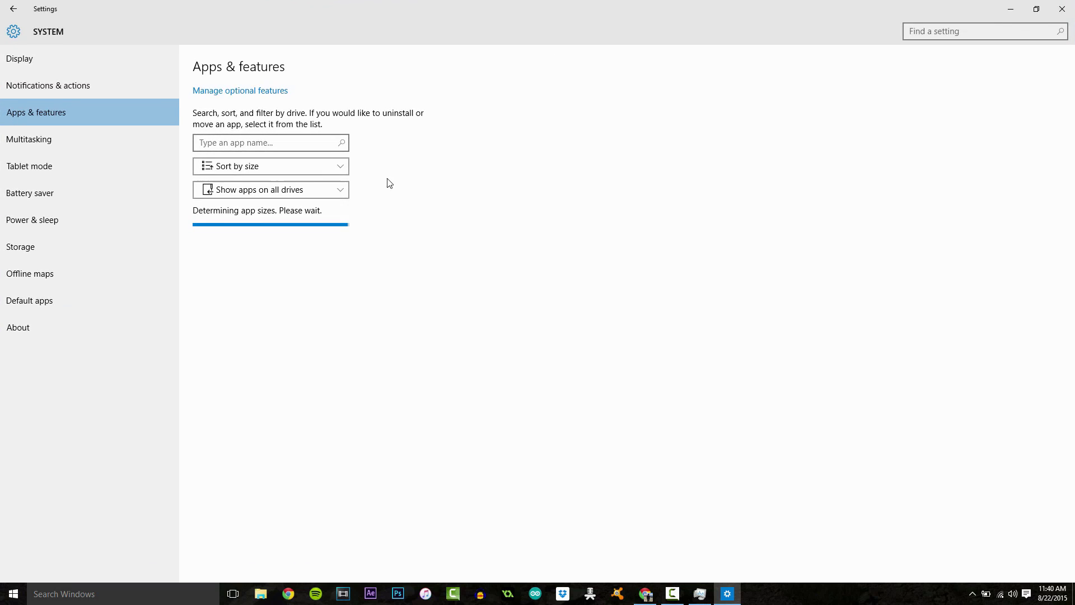
left_click(106, 596)
type("add or remo")
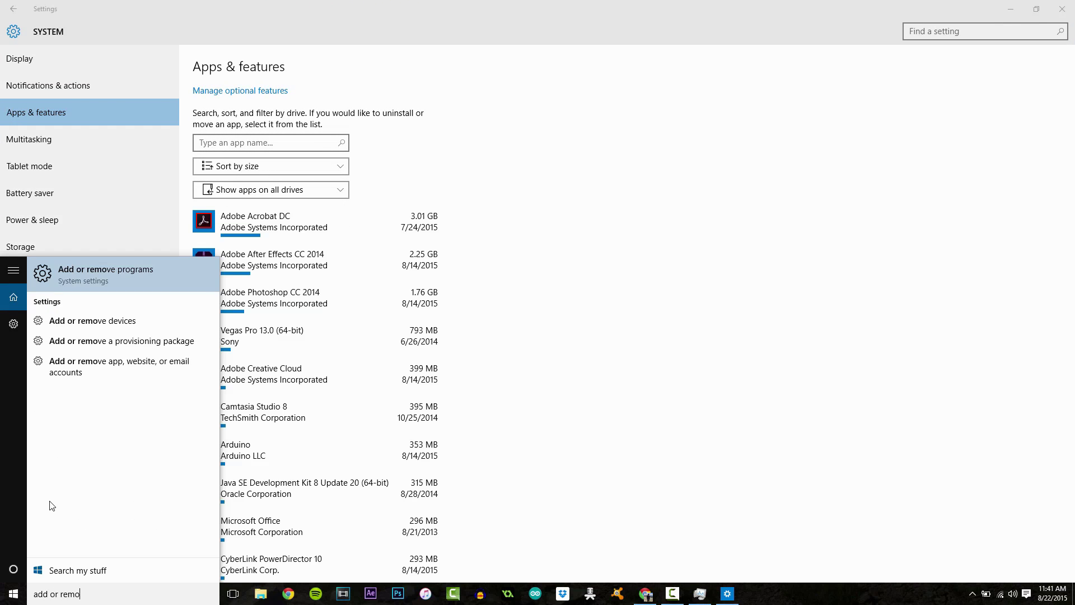
left_click_drag(82, 593, 33, 593)
key("BackSpace")
left_click(635, 316)
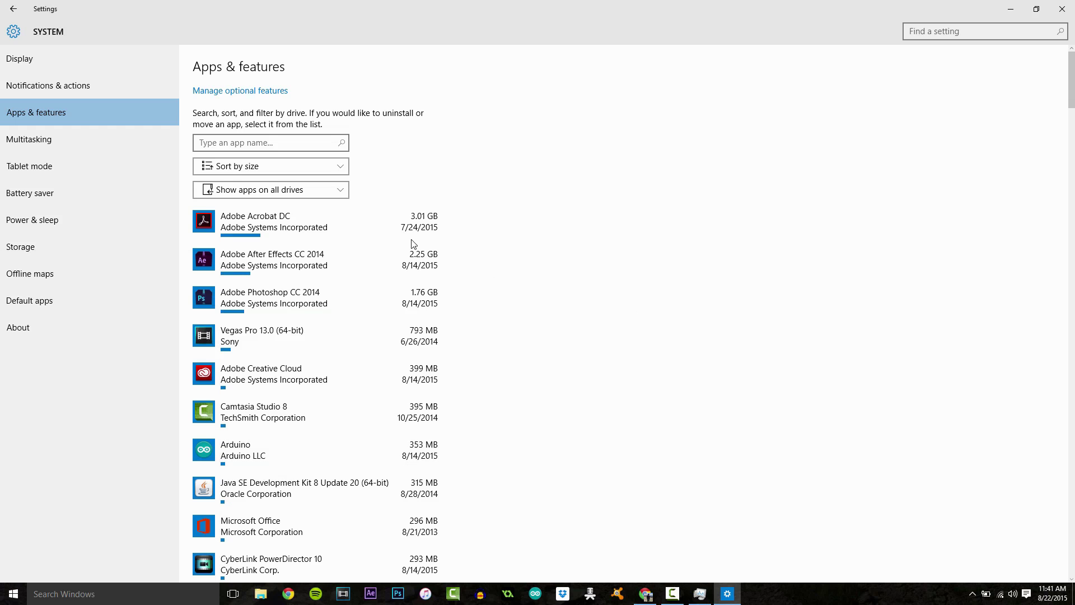
- Review Adobe Acrobat DC, After Effects CC 2014, Lenovo YouCam, Apple Application Support and Spotydl options
left_click(331, 220)
left_click(313, 297)
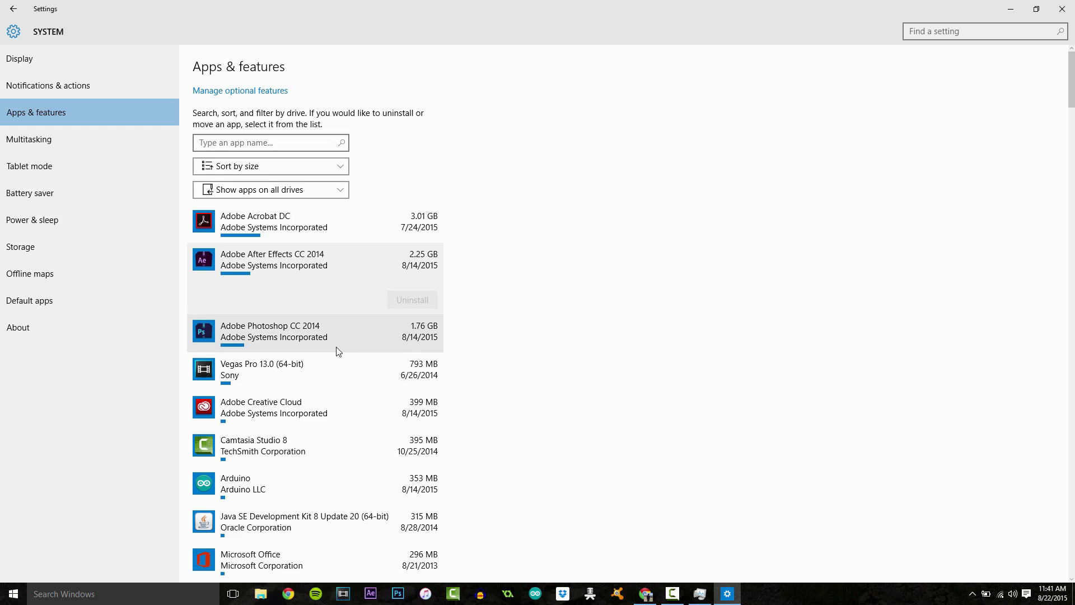
scroll(338, 351, "down", 6)
left_click(295, 279)
scroll(283, 299, "down", 4)
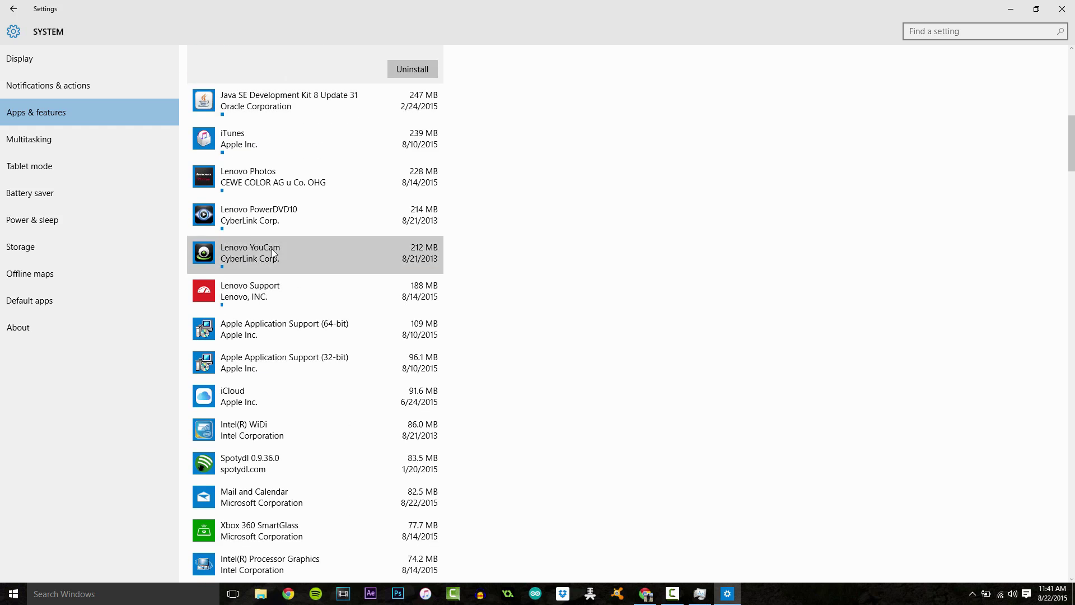
left_click(272, 253)
scroll(258, 218, "down", 2)
left_click(255, 210)
left_click(268, 233)
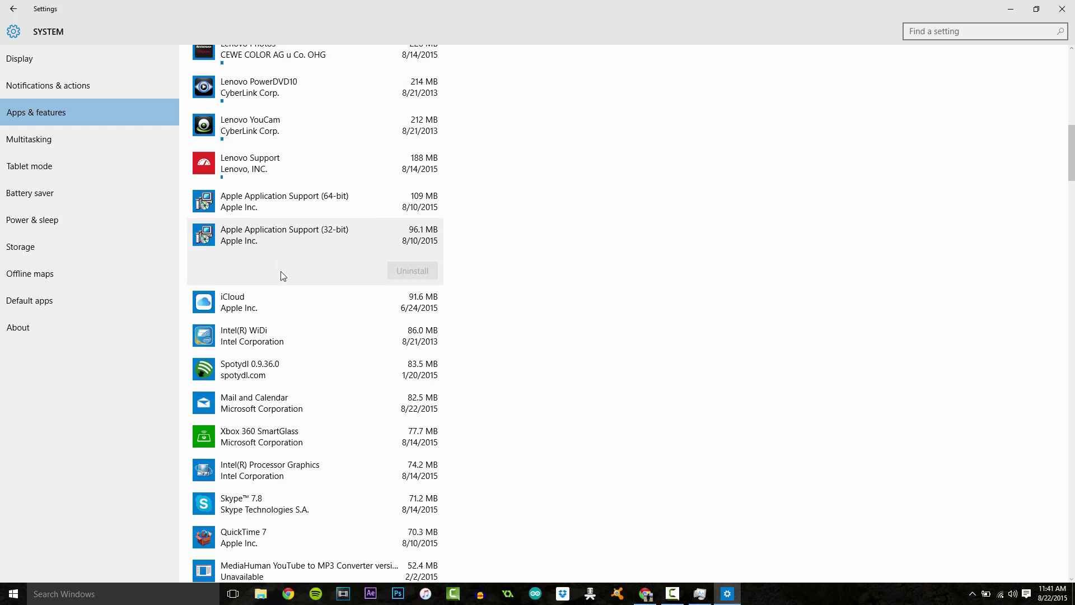
scroll(283, 276, "down", 3)
left_click(277, 207)
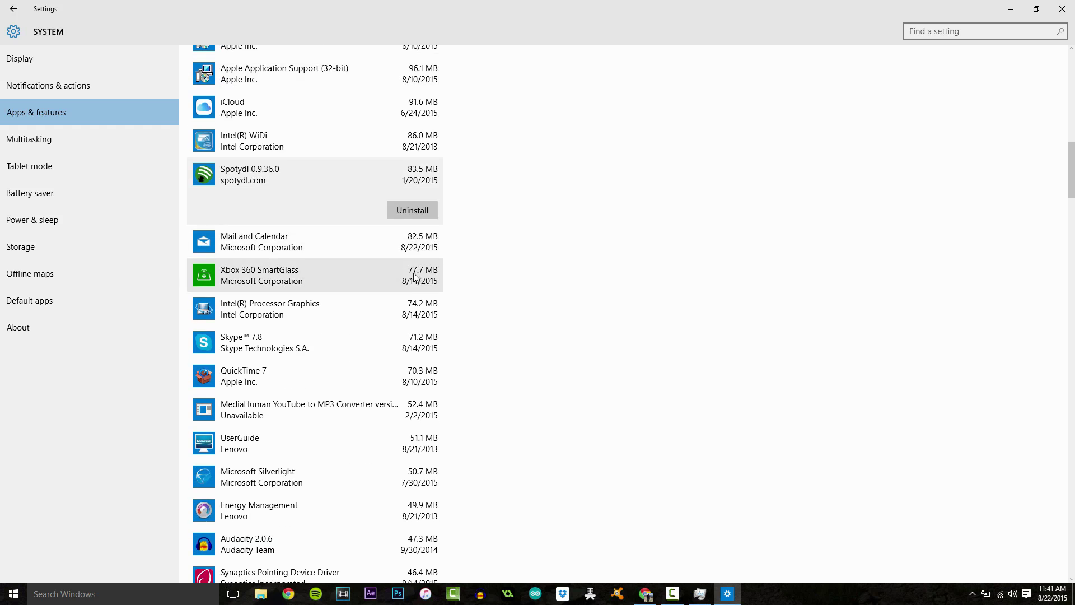
scroll(238, 210, "up", 4)
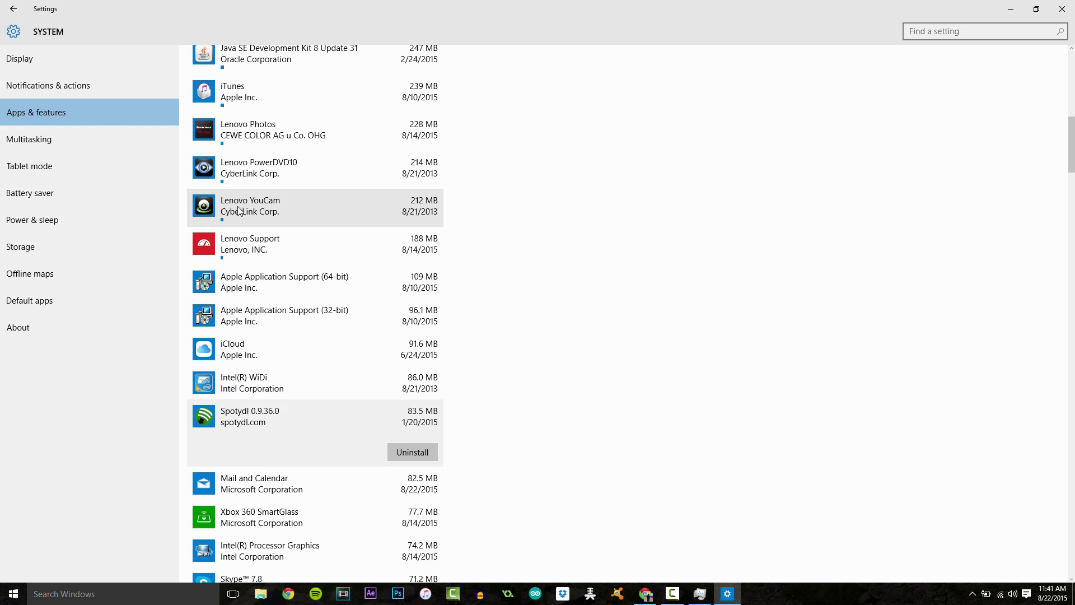
left_click(282, 213)
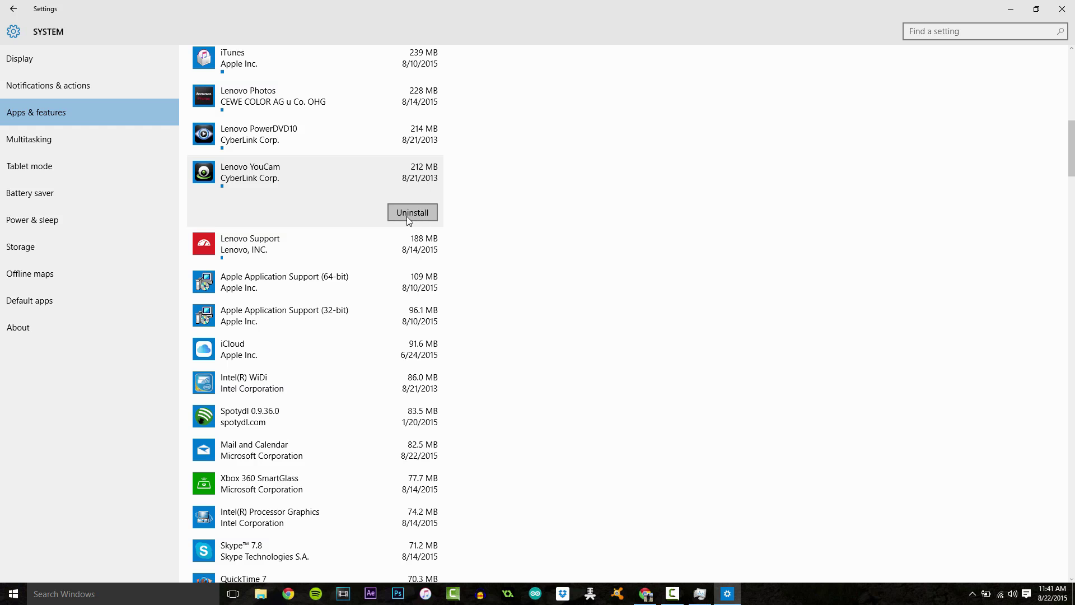
- Scroll further down the app list and show McAfee Central's options
scroll(290, 233, "down", 10)
scroll(291, 263, "down", 10)
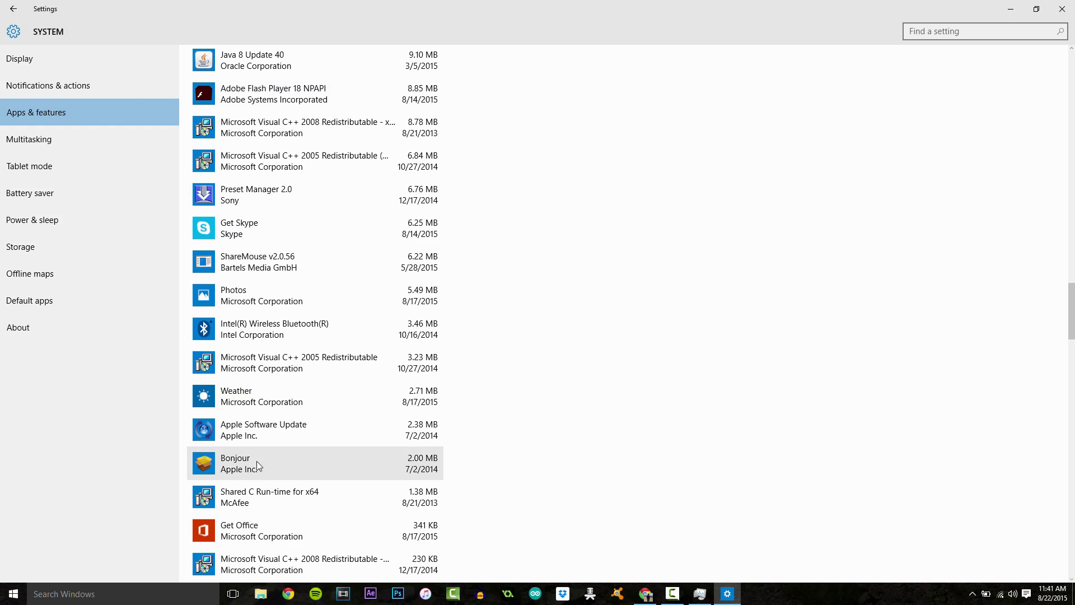
scroll(297, 496, "down", 7)
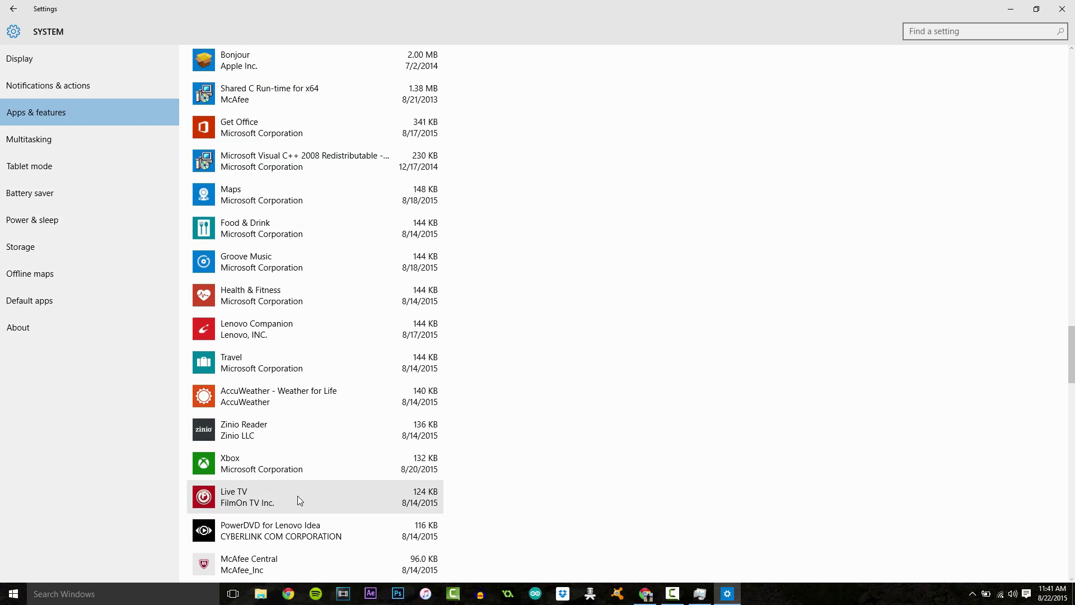
scroll(298, 503, "down", 3)
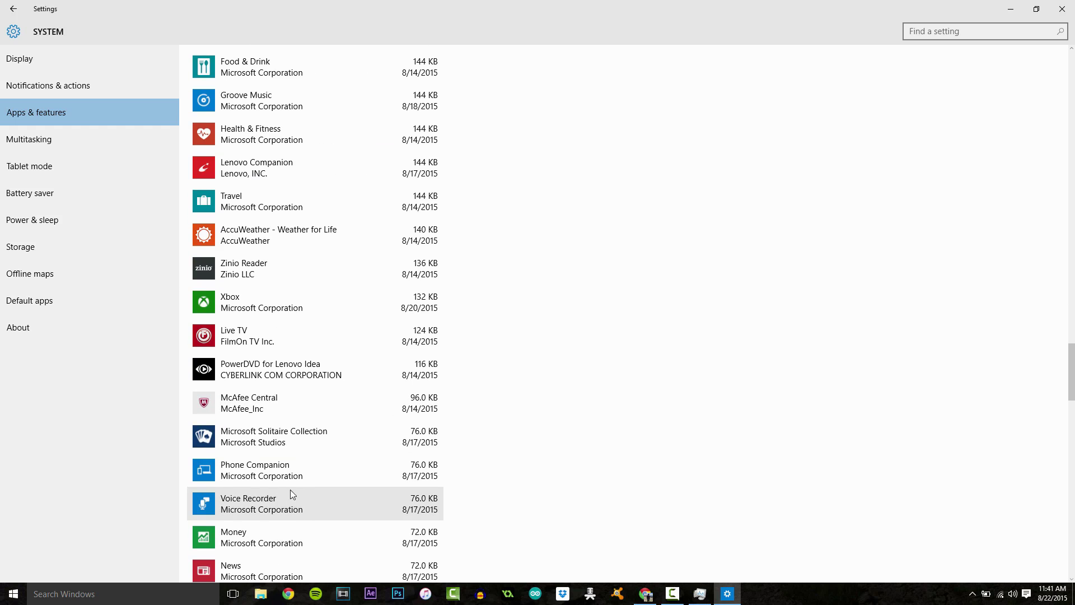
left_click(277, 401)
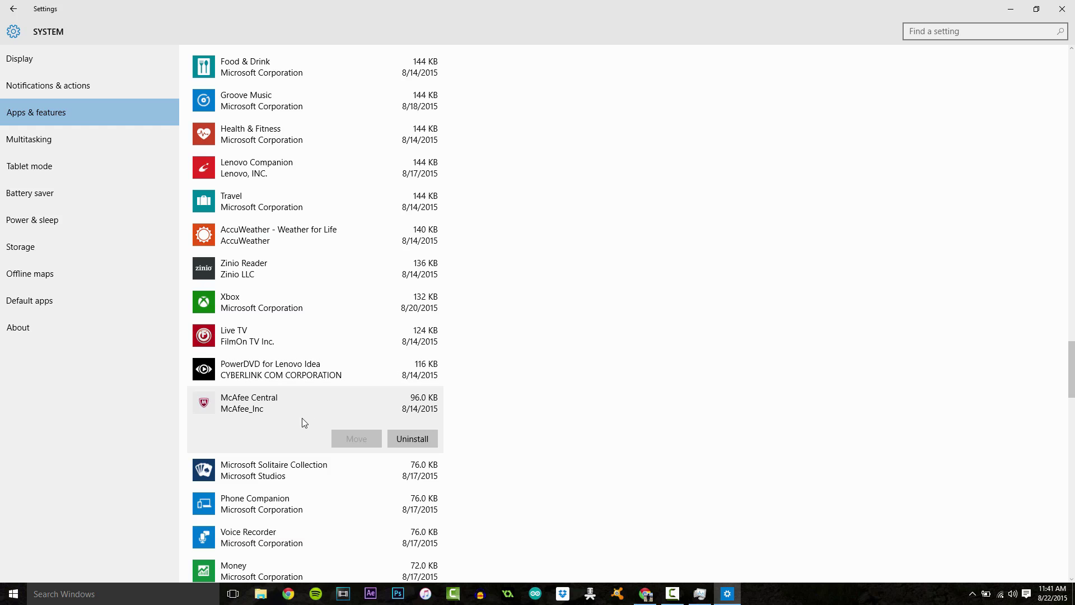
- Close Settings and open Avast's virus scan page, keeping Full system scan as the scan type
left_click(1062, 9)
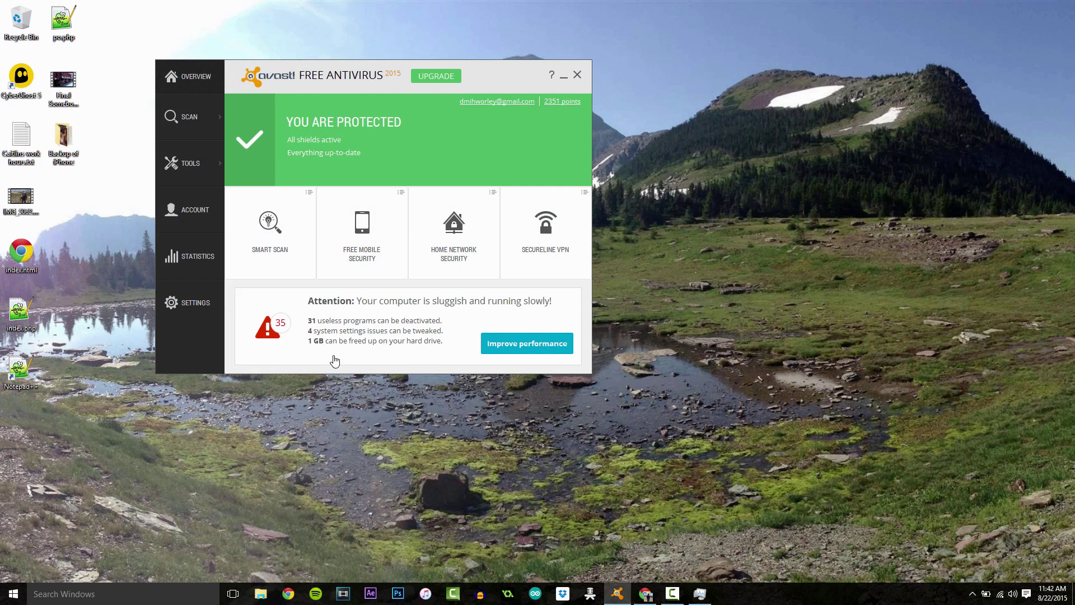
left_click_drag(344, 85, 452, 93)
mouse_move(290, 129)
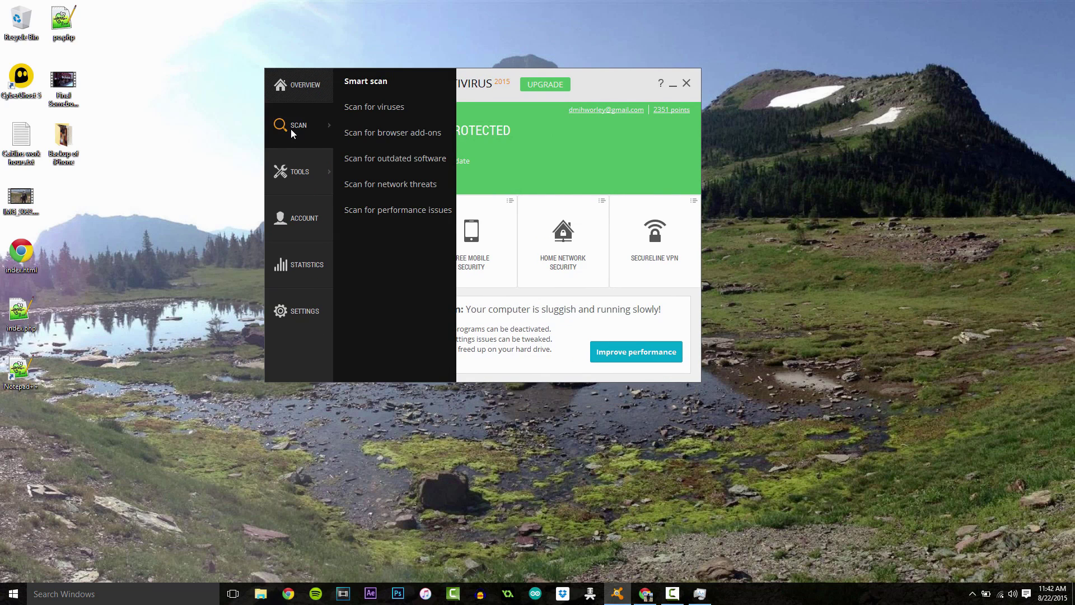
left_click(358, 110)
left_click(624, 126)
left_click(624, 125)
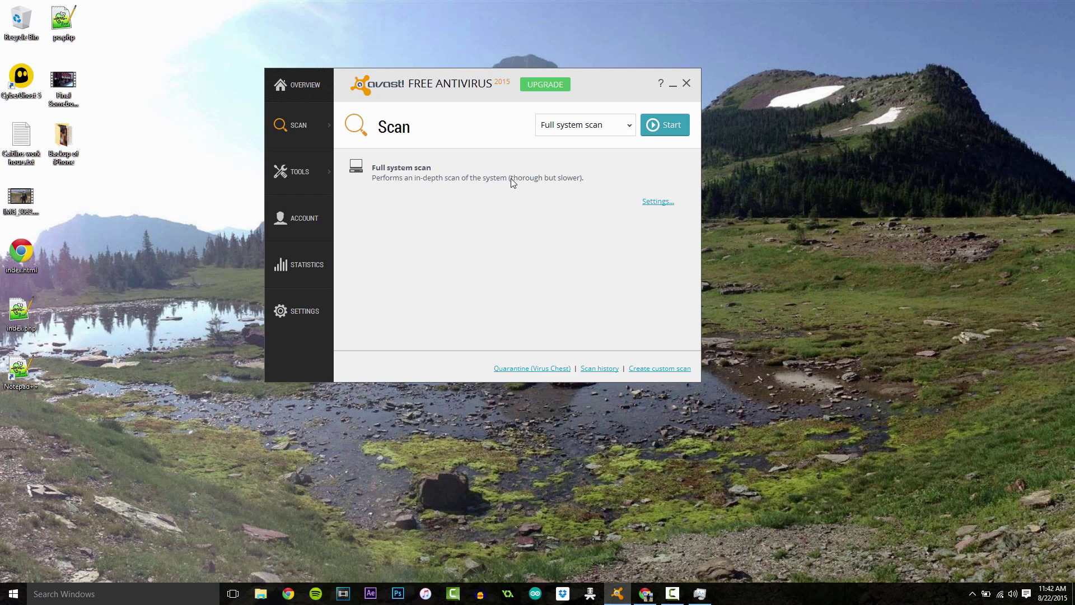
- Close Avast, bring the Chrome window with the Tact Two site forward, and click its address bar
left_click(687, 83)
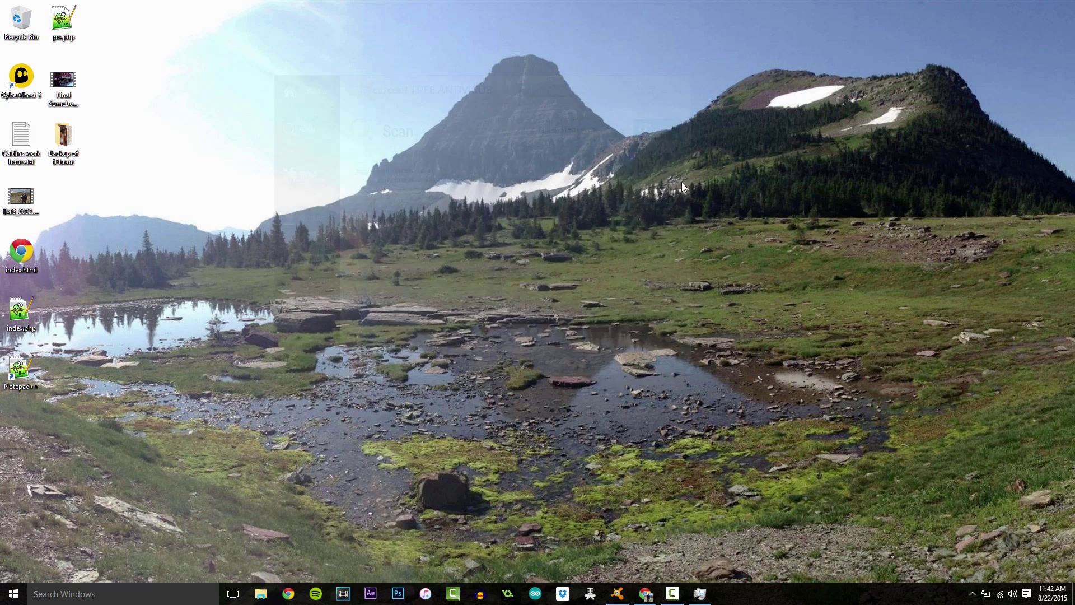
mouse_move(645, 596)
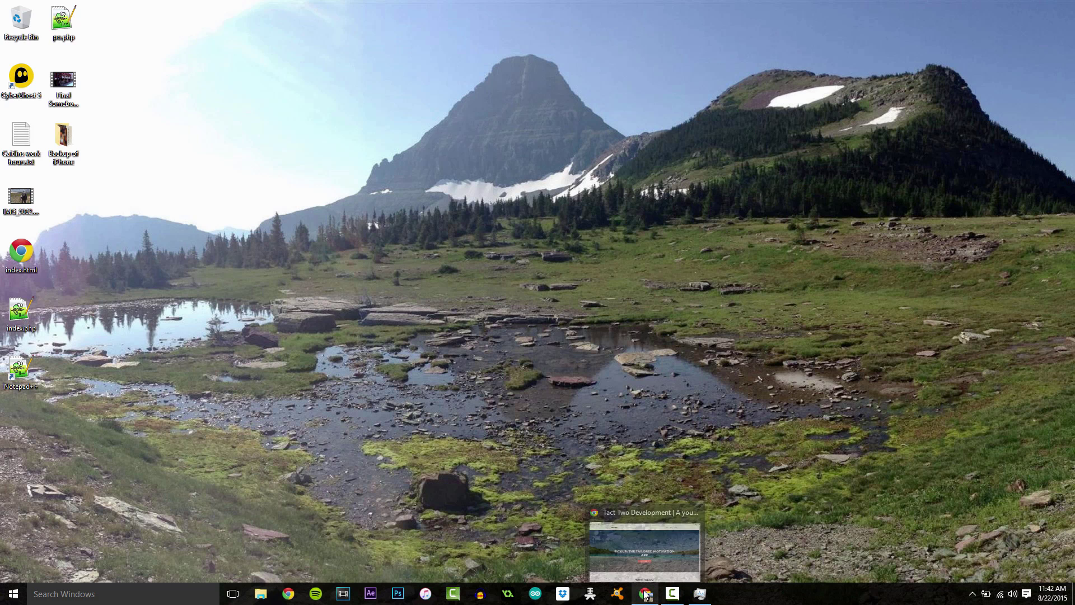
left_click(644, 569)
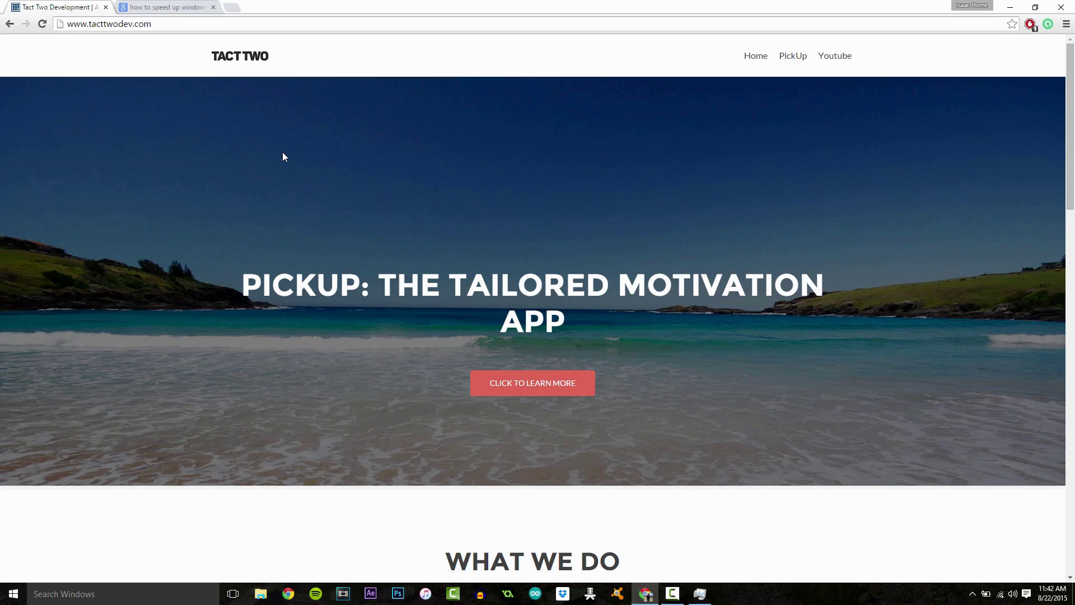
left_click(152, 24)
left_click(153, 24)
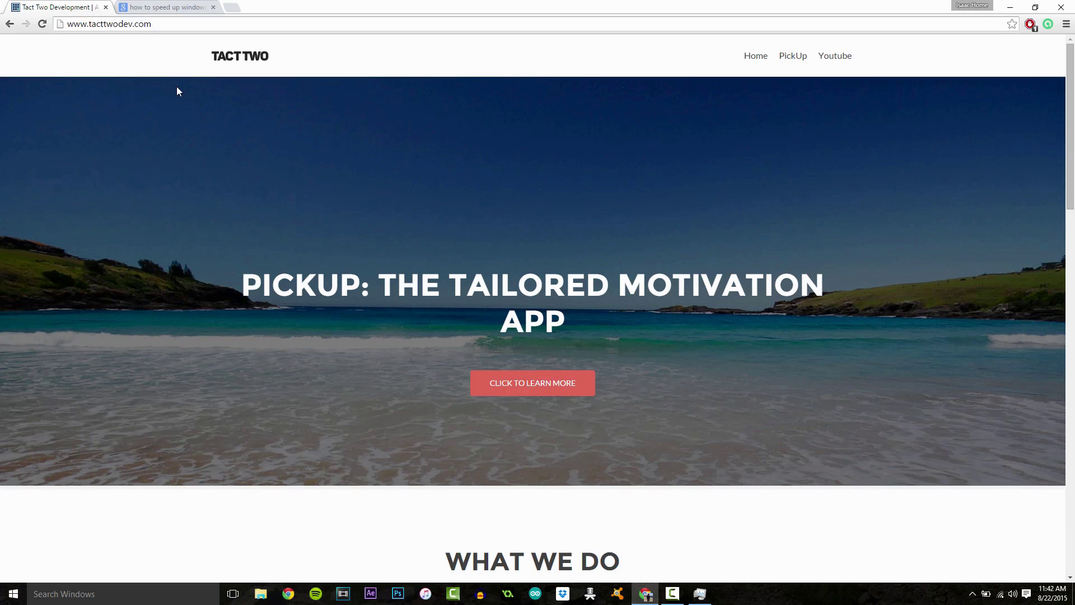